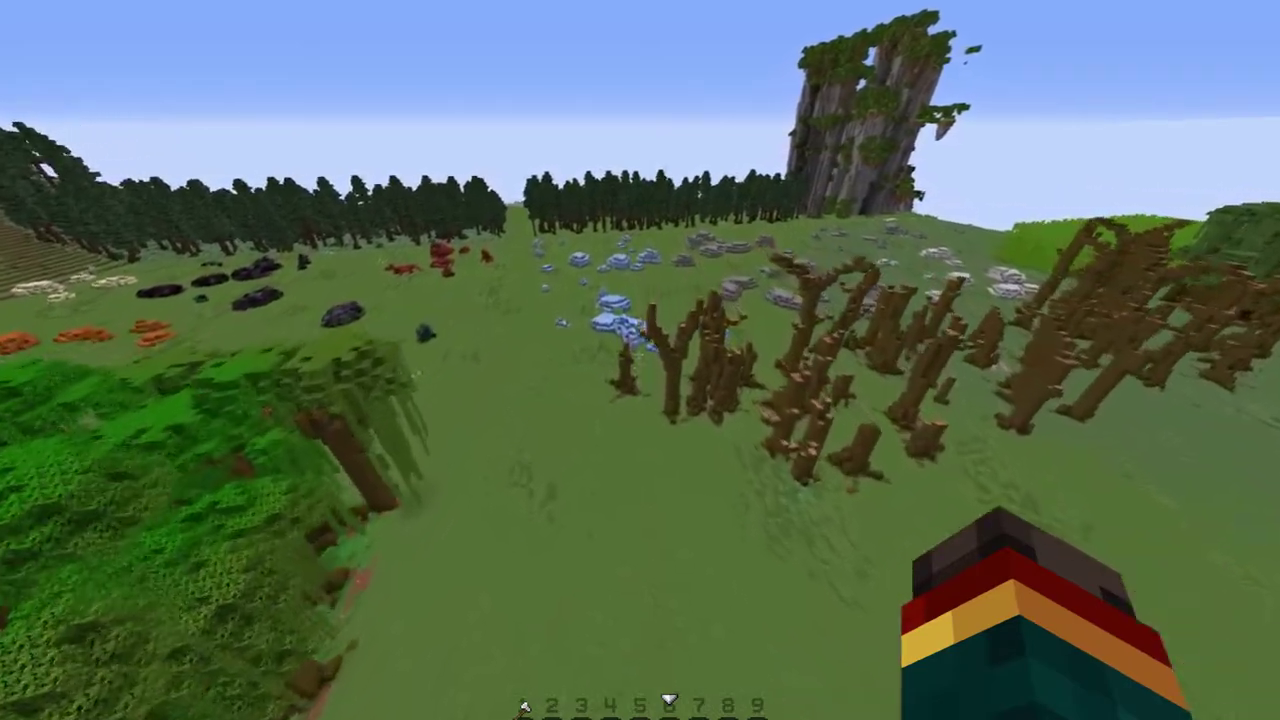
key("w")
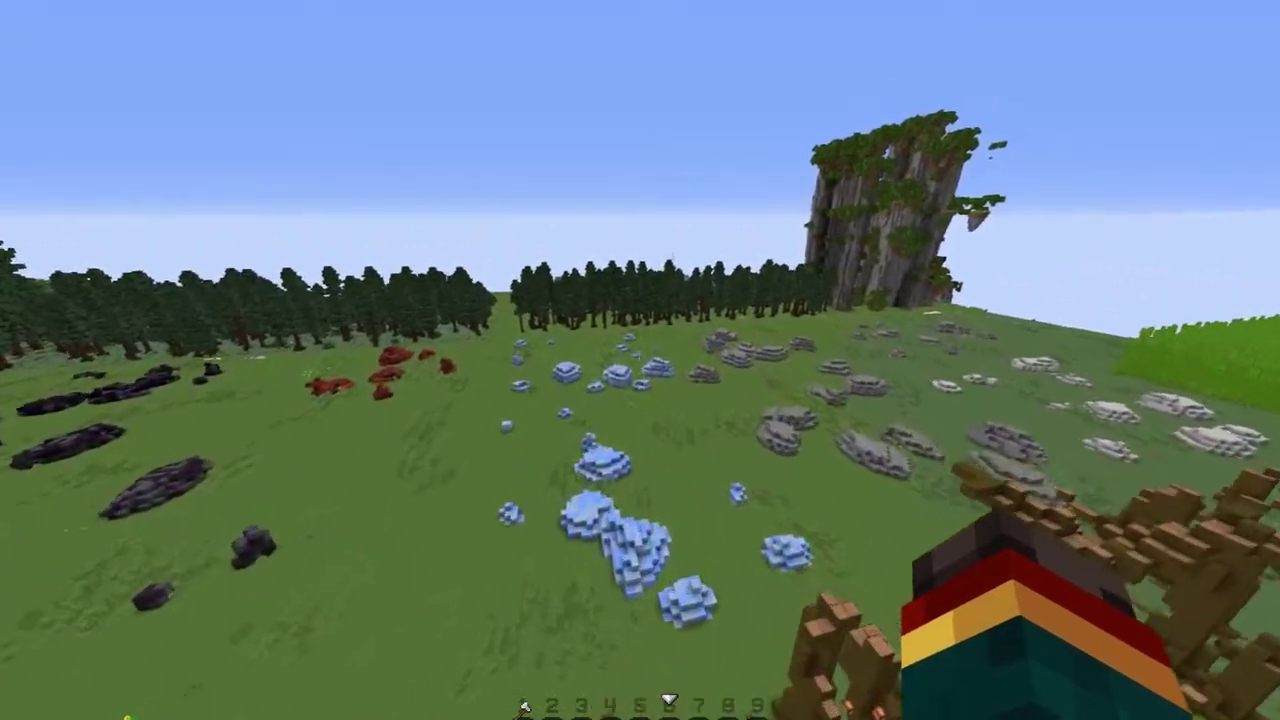
key("w")
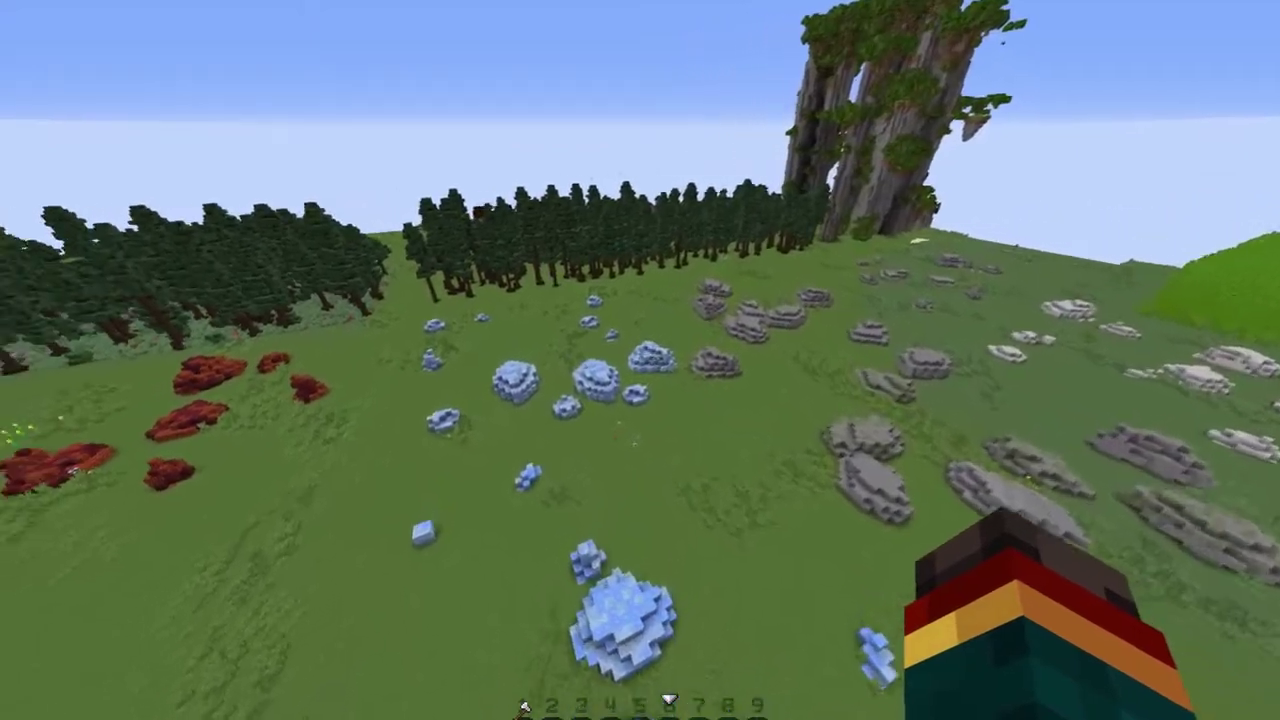
key("a")
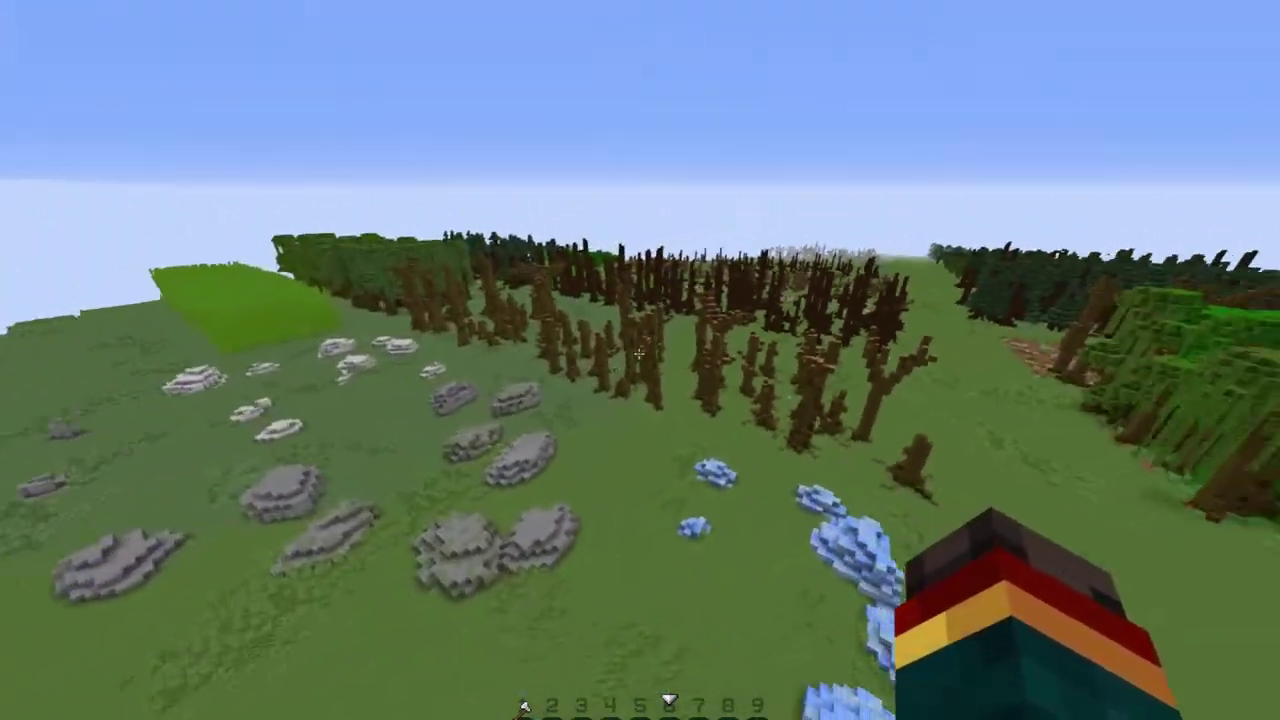
key("d")
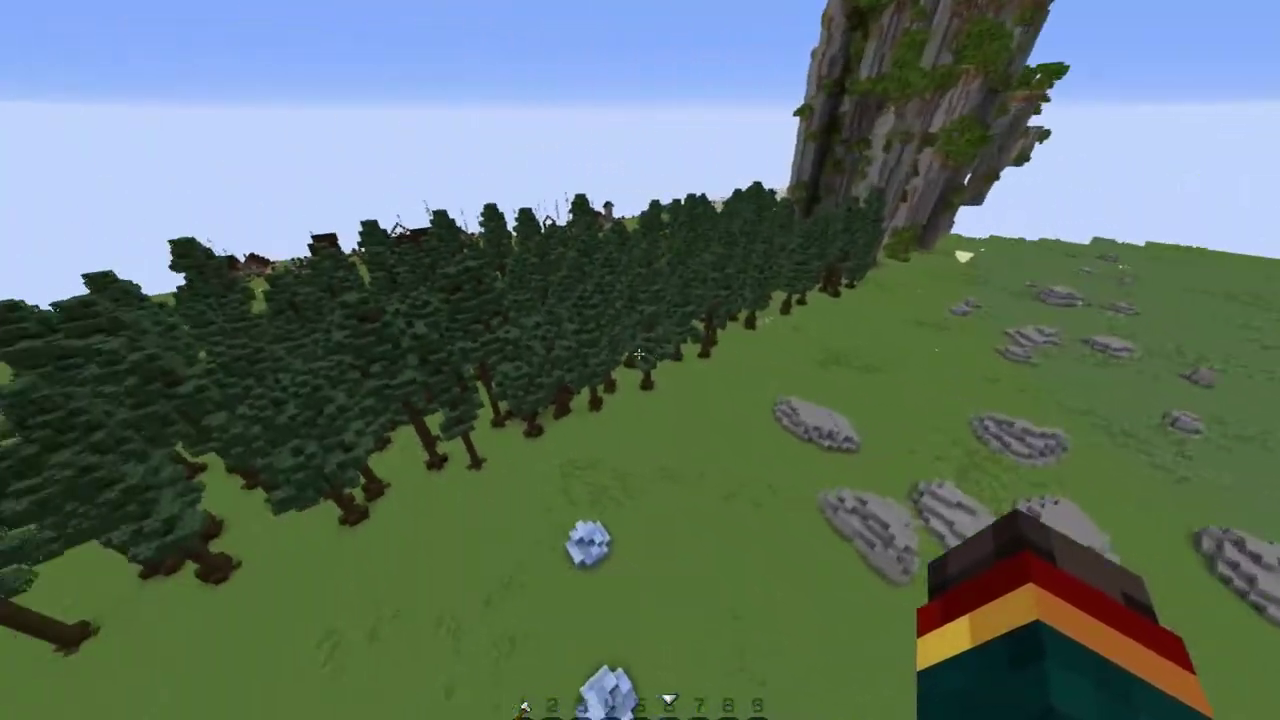
key("d")
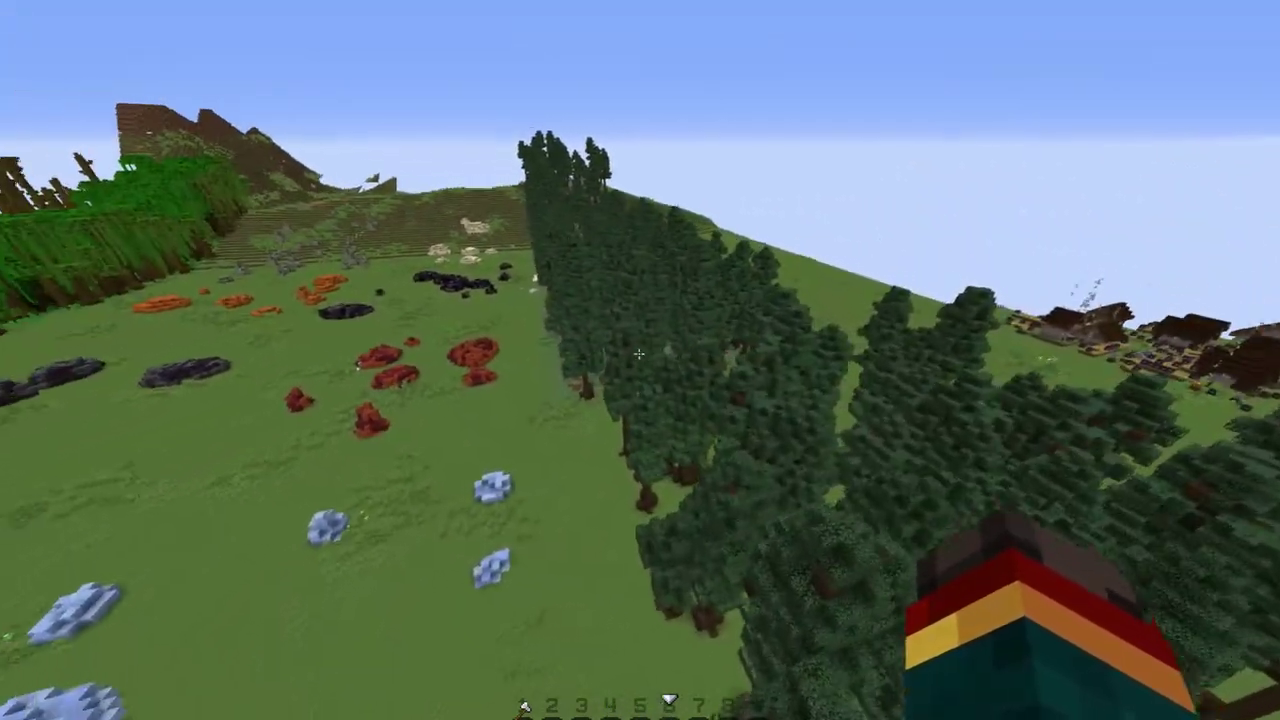
key("w")
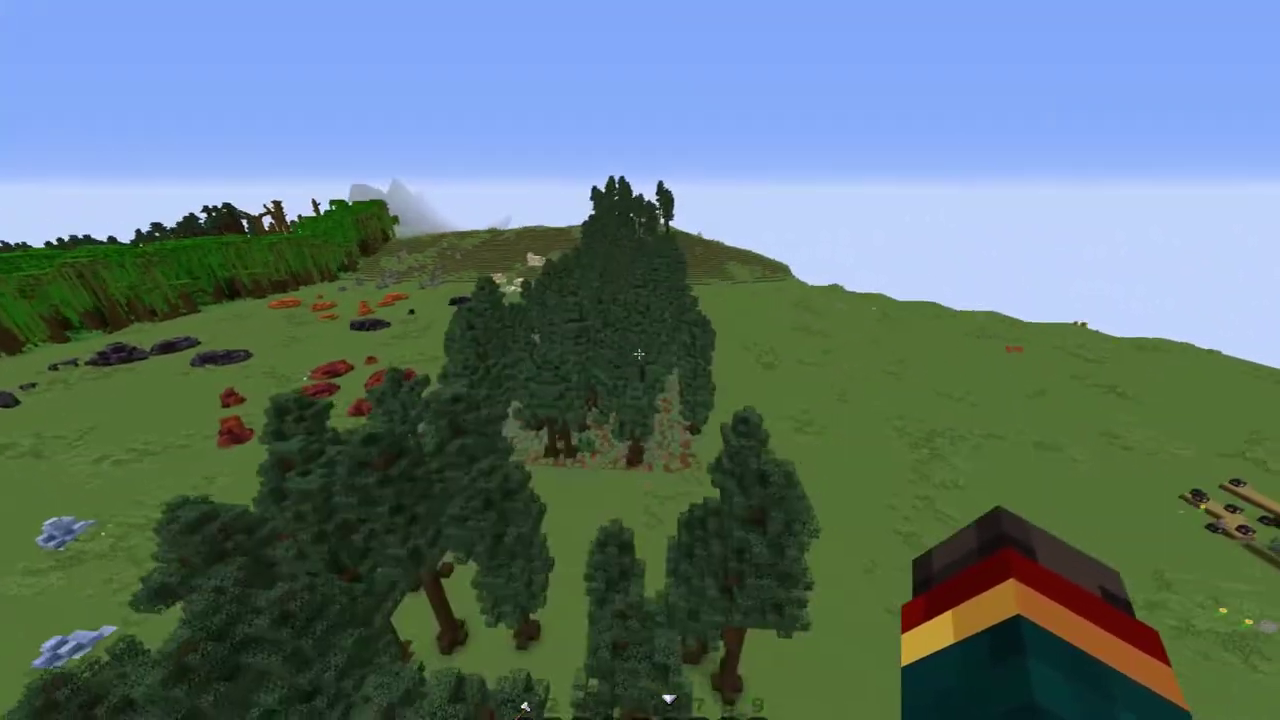
key("w")
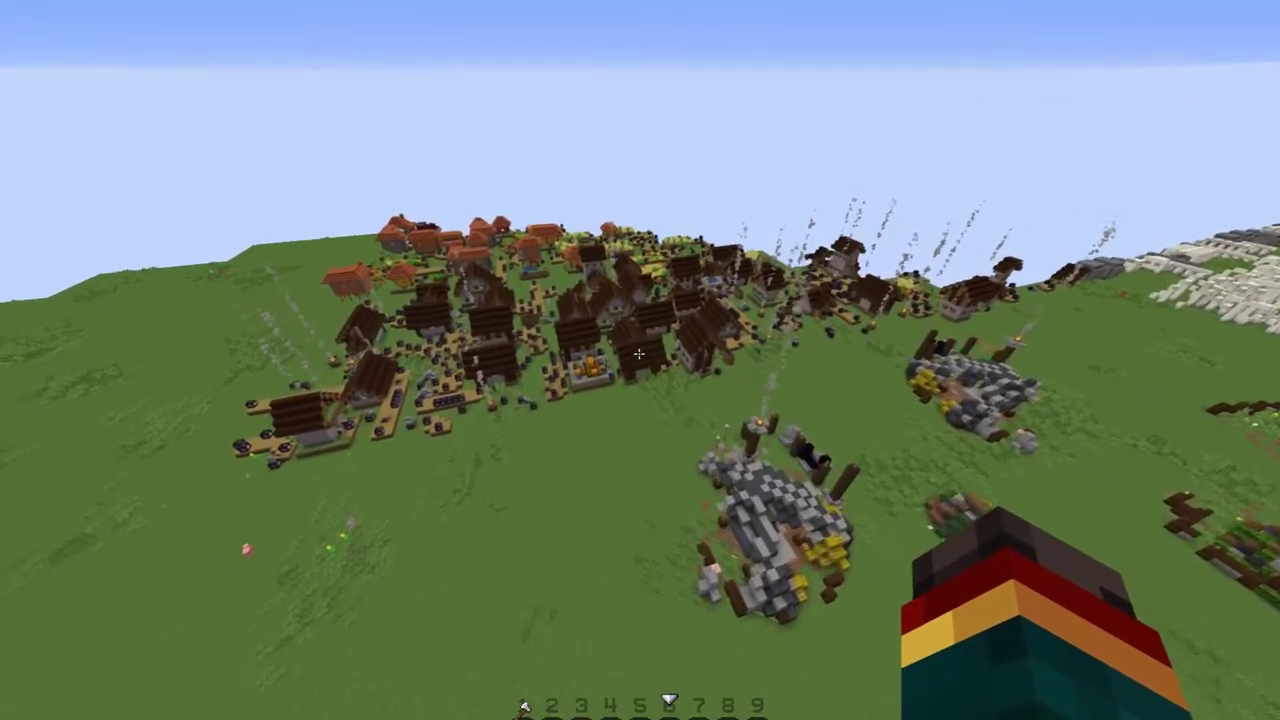
key("w")
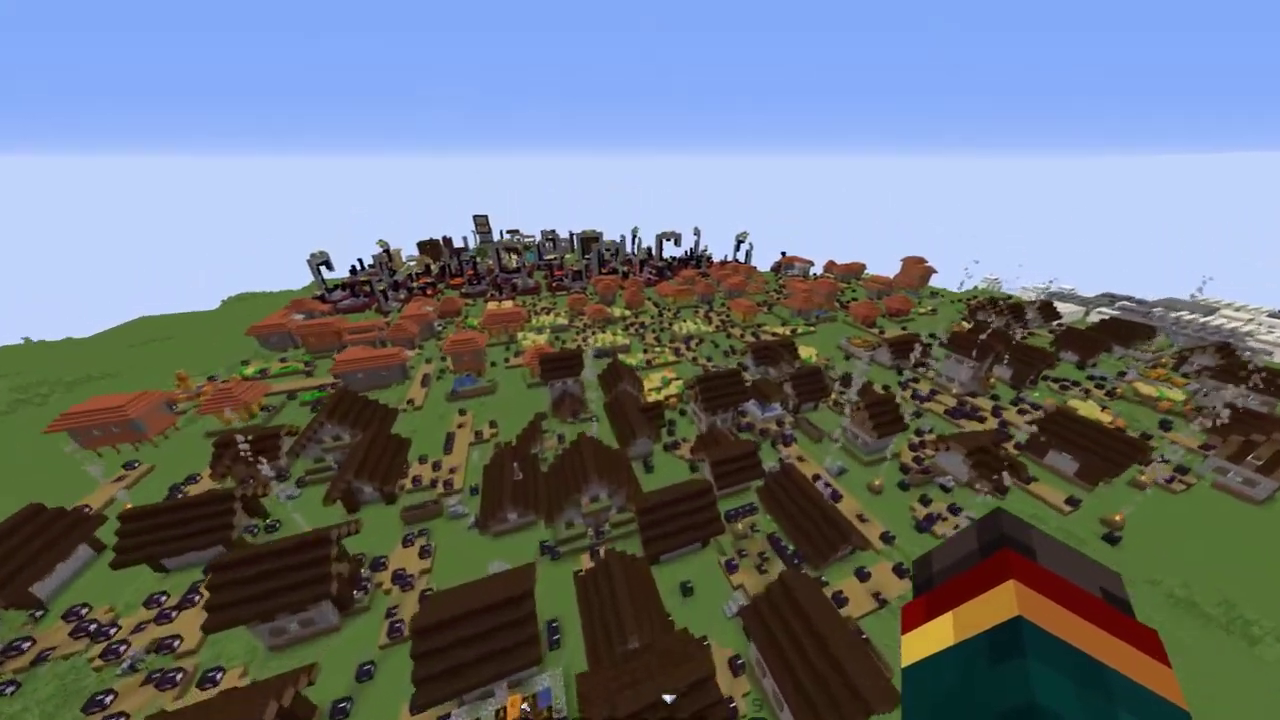
key("w")
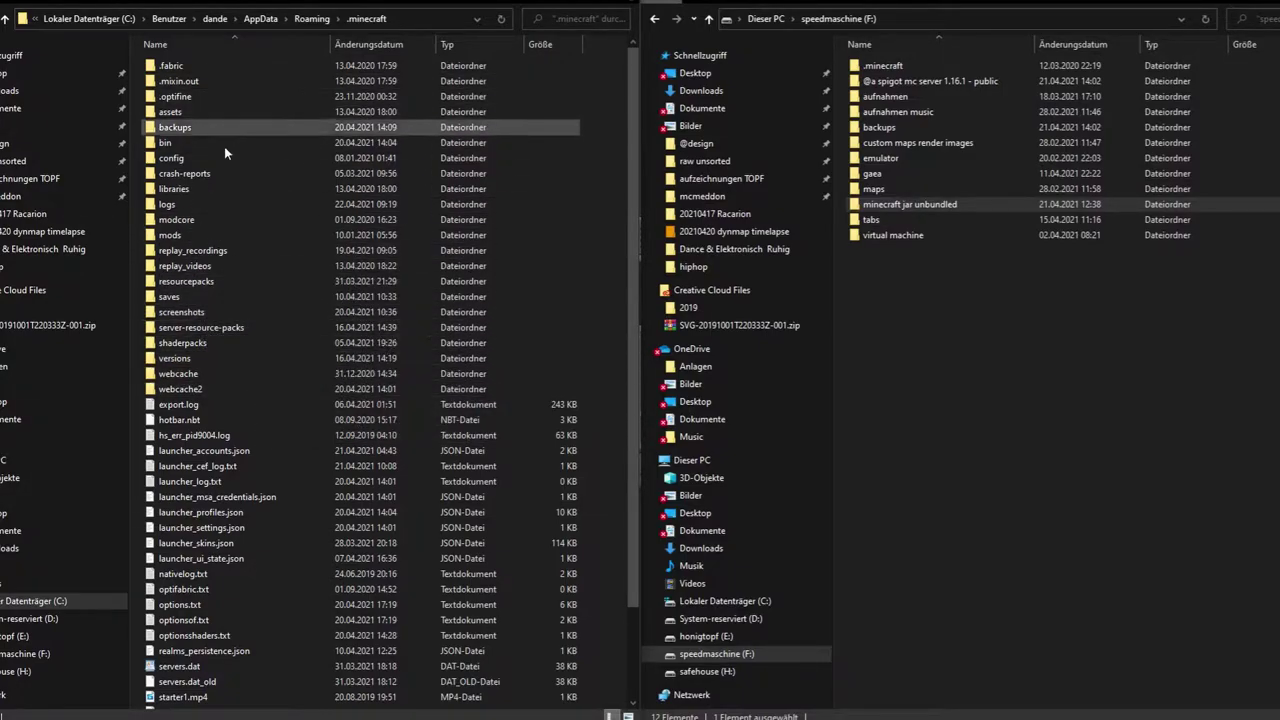
Step: Copy 1.16.4.jar from the .minecraft versions\1.16.4 folder into the 1.16.4 folder inside minecraft jar unbundled on drive F
double_click(222, 359)
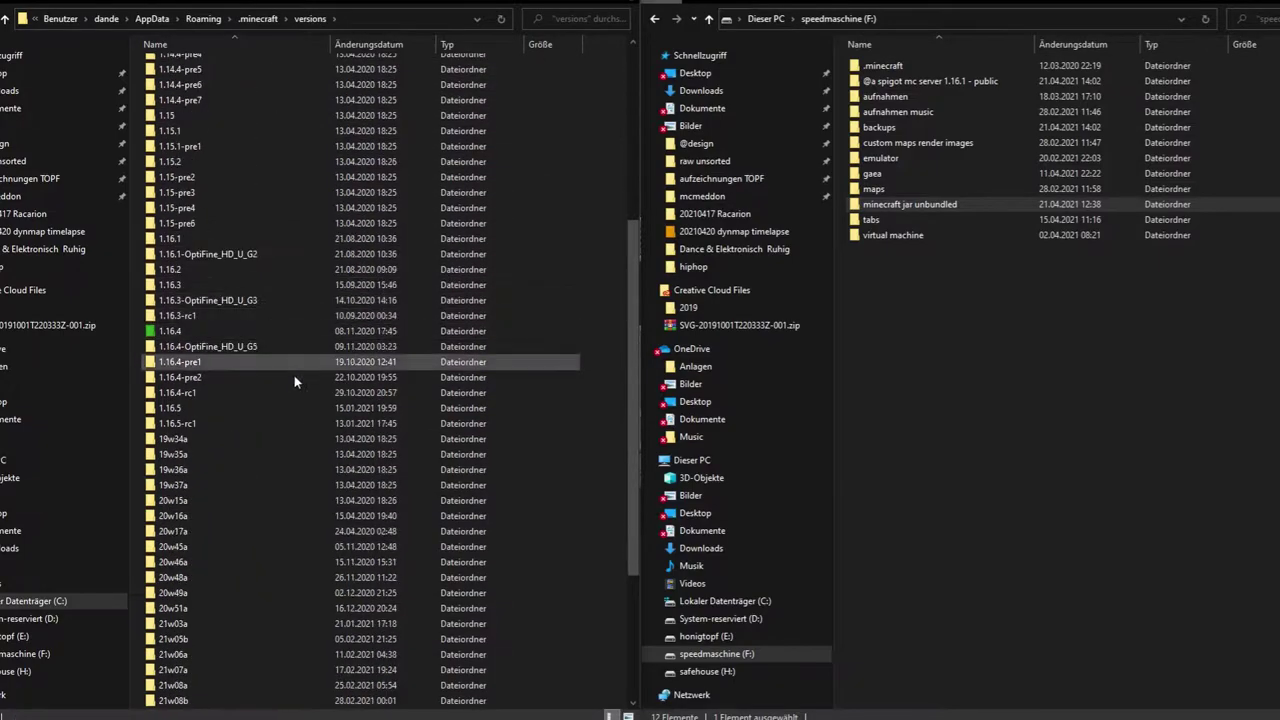
scroll(200, 340, "down", 3)
double_click(165, 334)
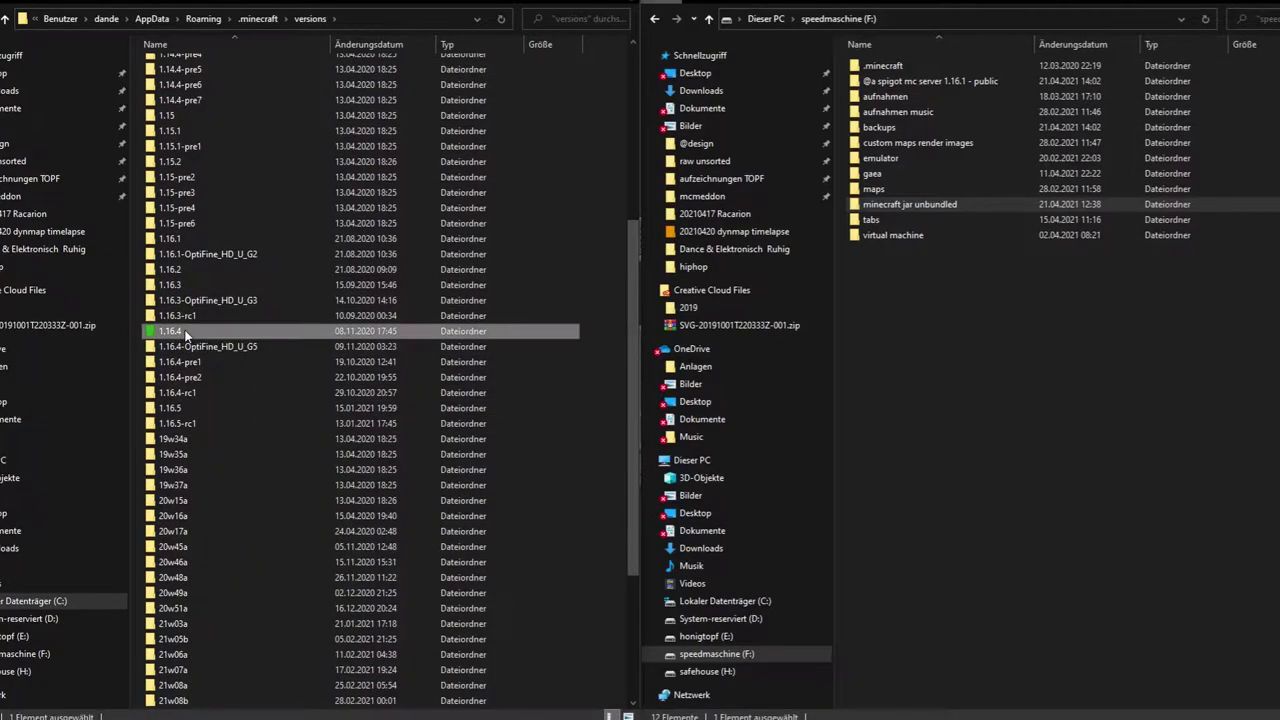
left_click(210, 67)
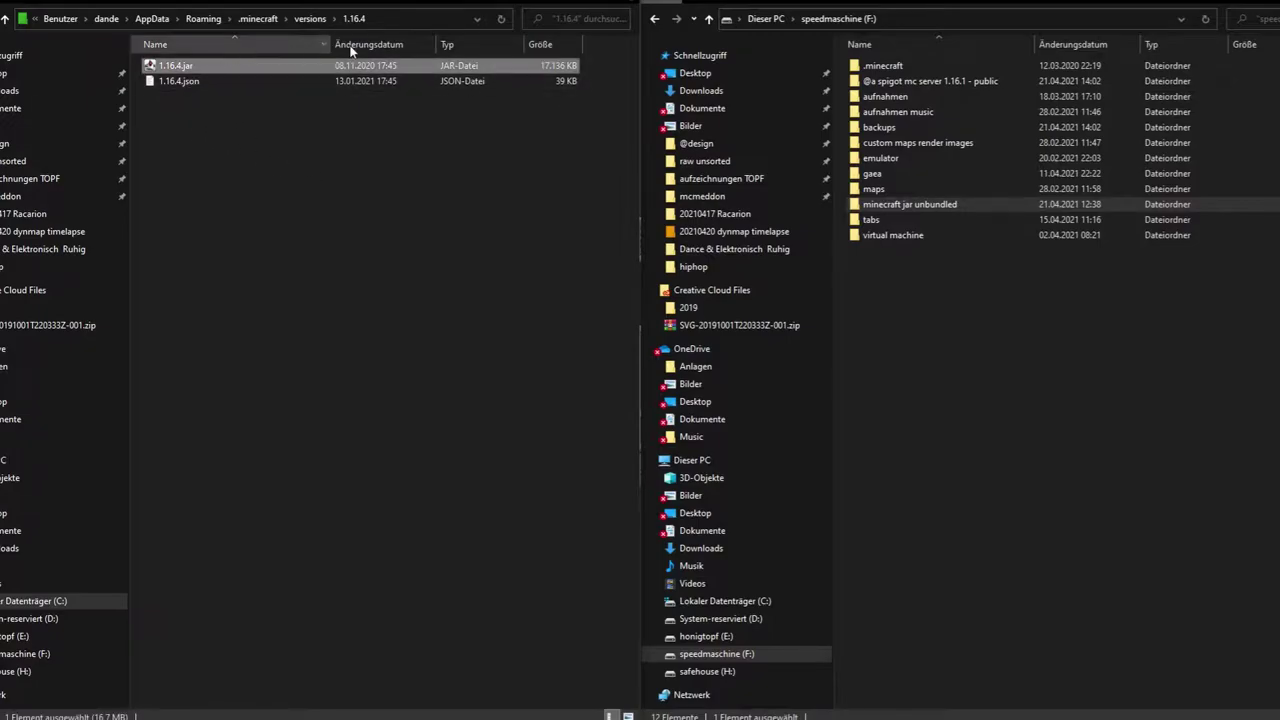
double_click(950, 206)
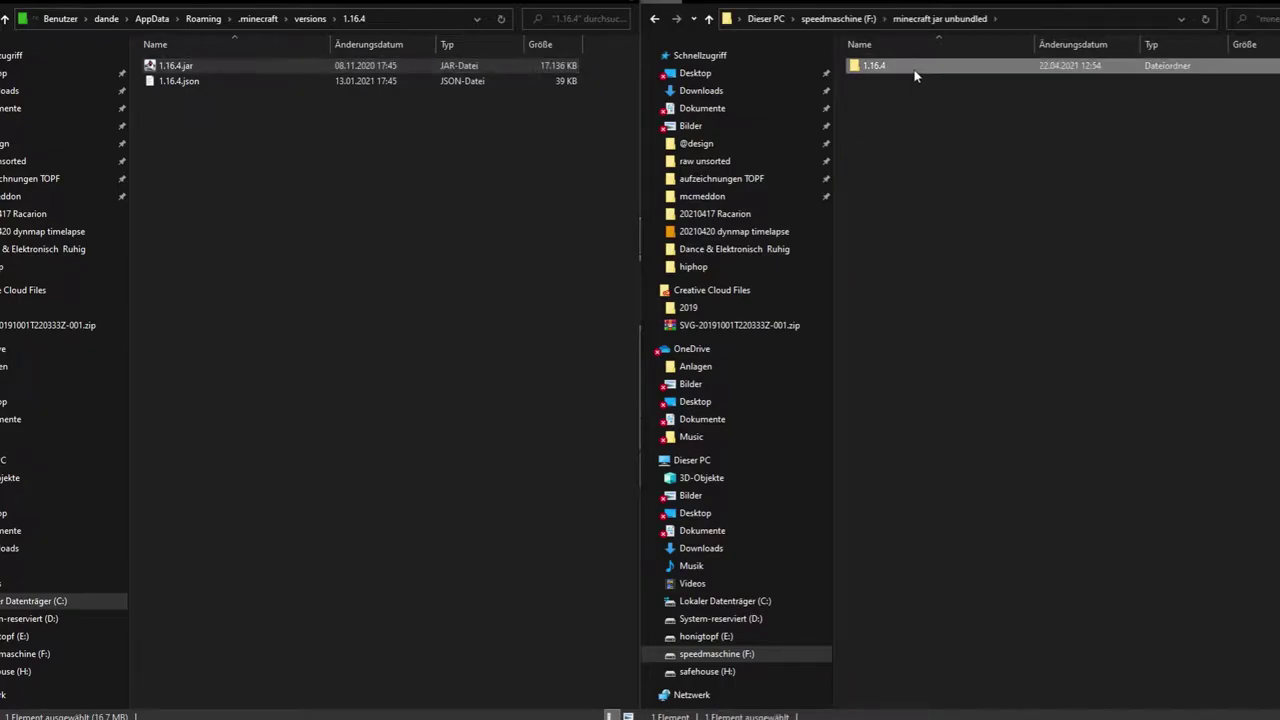
double_click(913, 70)
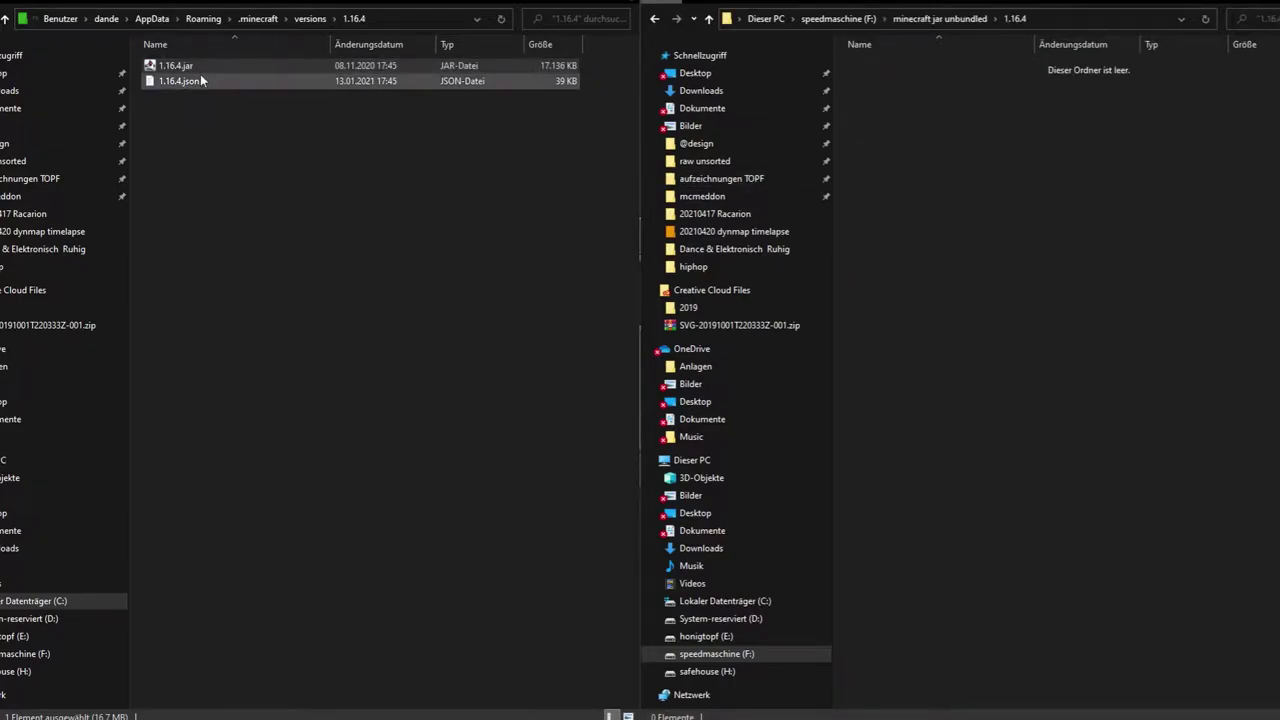
left_click_drag(191, 65, 1050, 216)
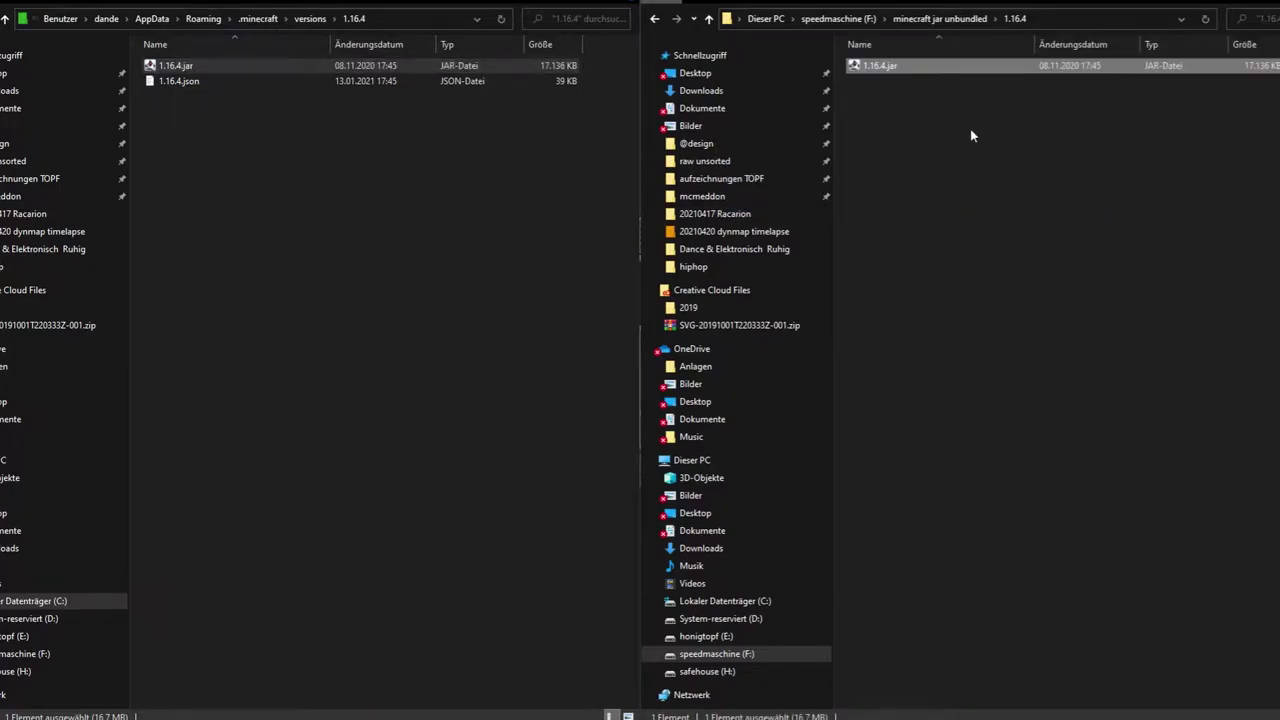
Step: Extract the contents of the copied 1.16.4.jar directly into its current folder
left_click(910, 128)
left_click(904, 67)
right_click(897, 74)
left_click(745, 245)
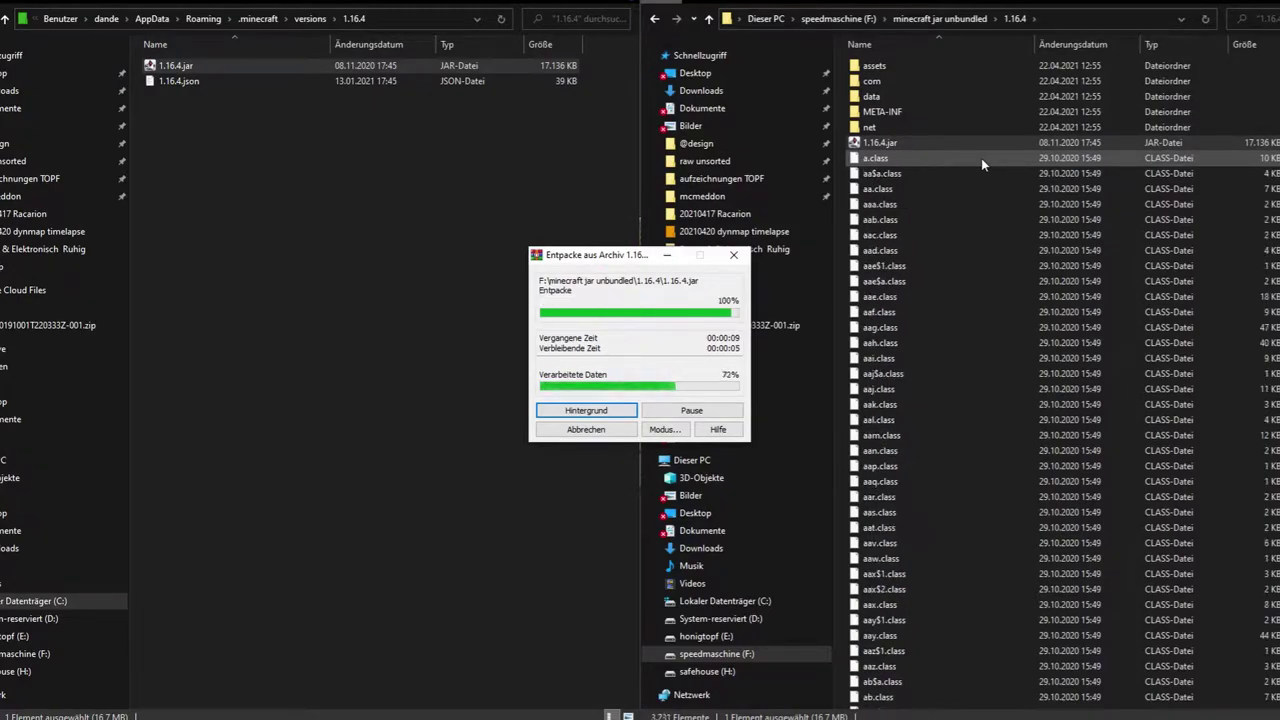
Step: Open the data\minecraft\structures folder among the files extracted from the jar
left_click(888, 98)
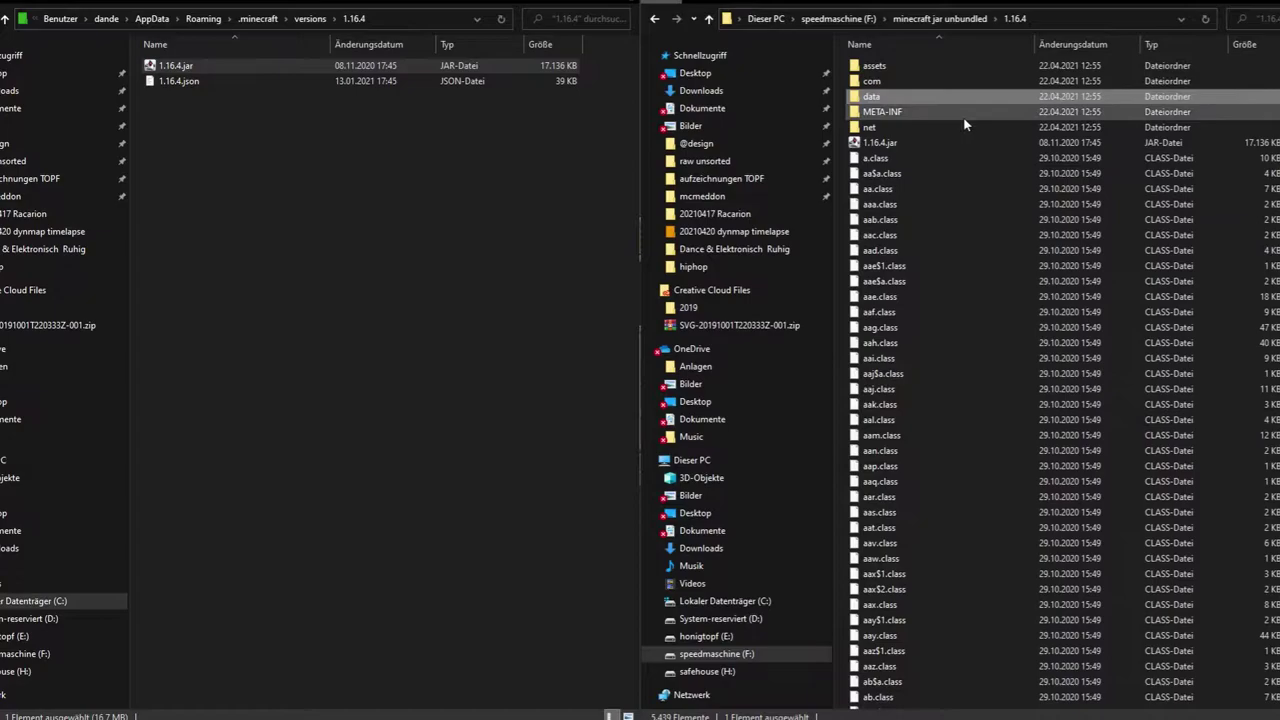
double_click(904, 97)
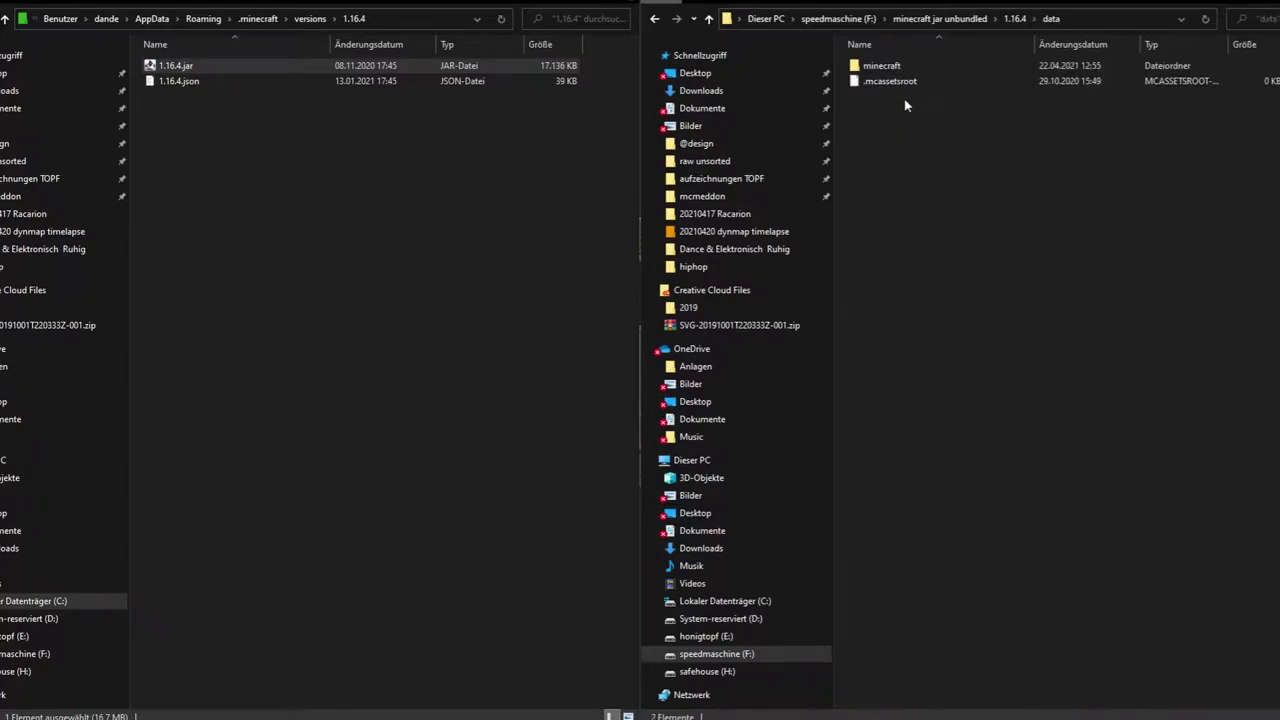
double_click(918, 65)
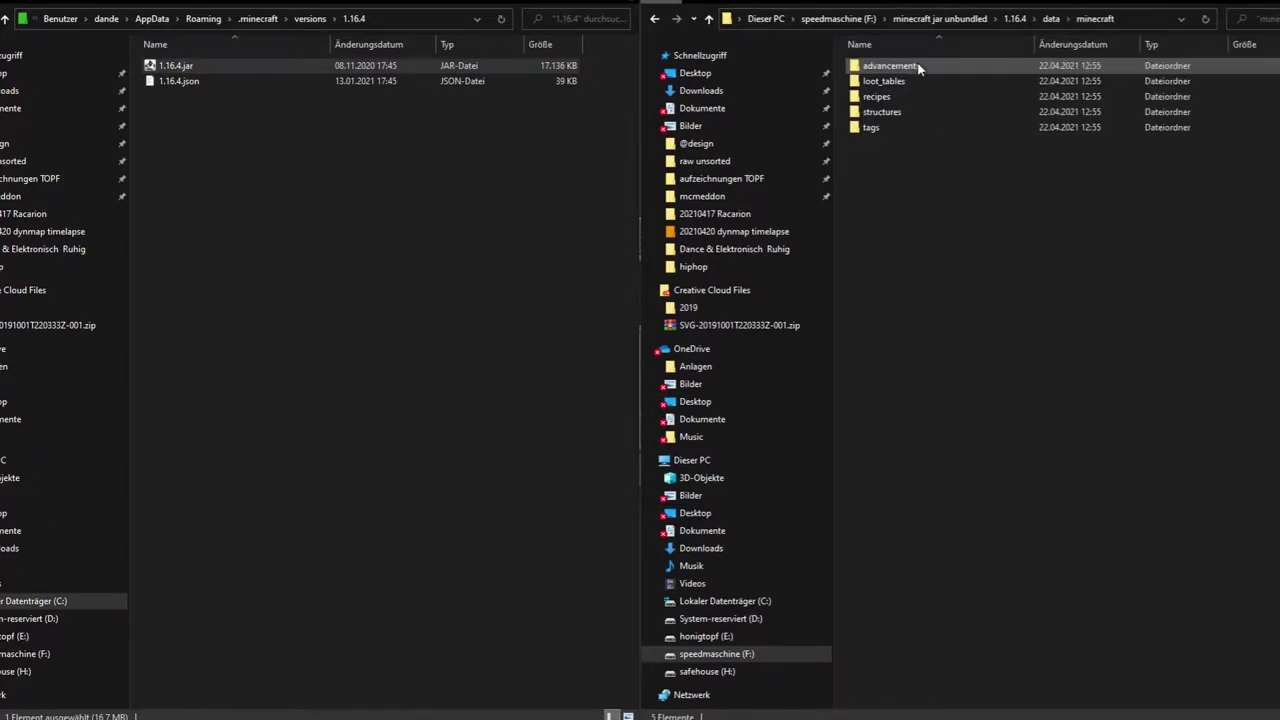
left_click(921, 114)
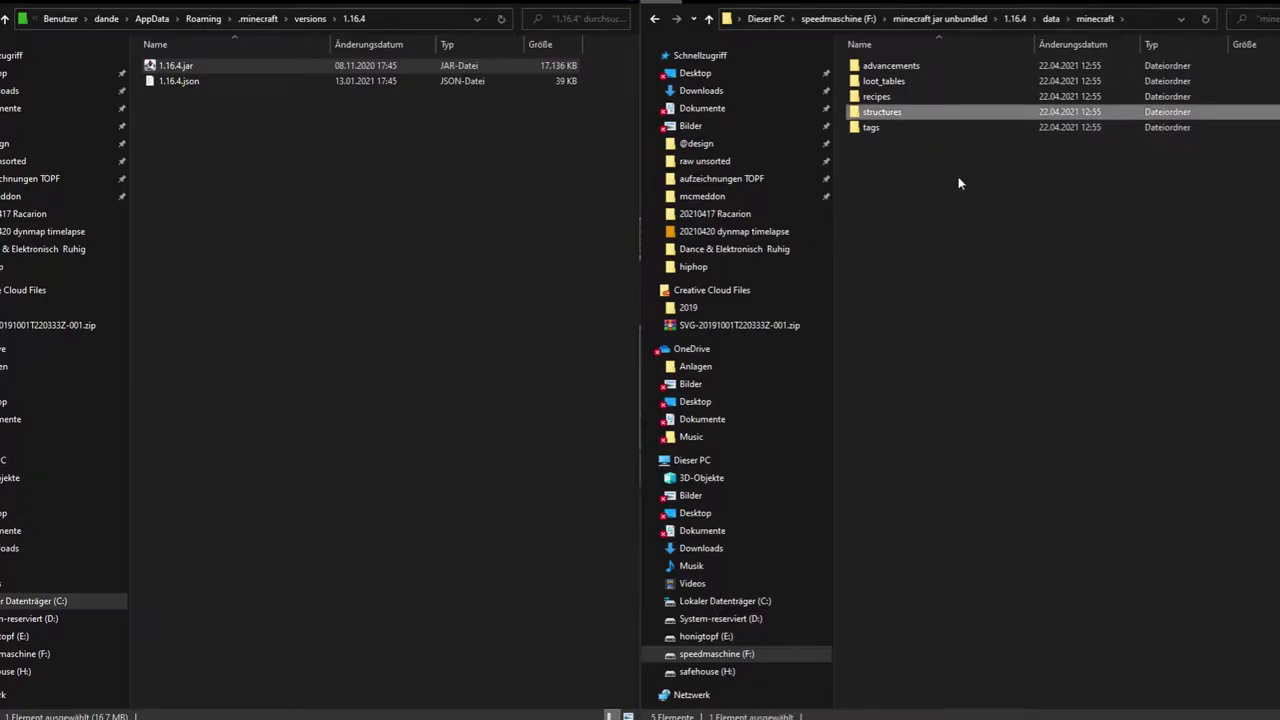
double_click(940, 114)
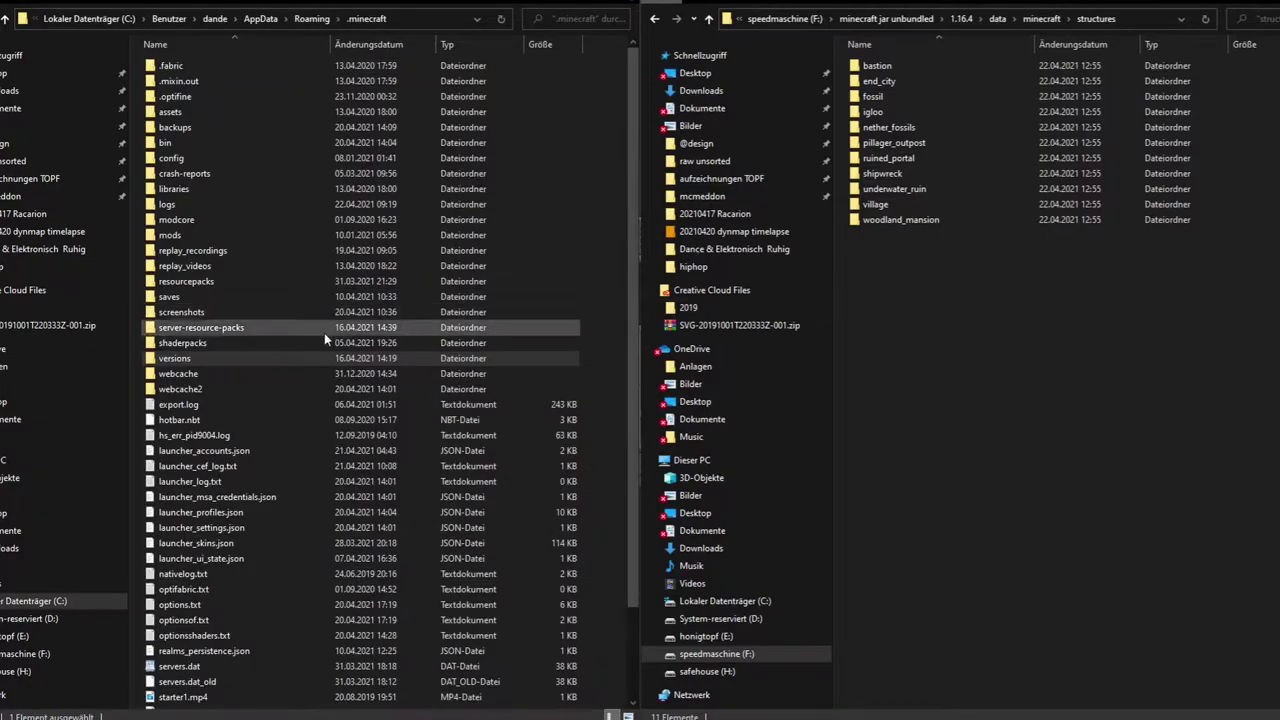
Step: Create a folder named generated inside the 10 Designss world in the .minecraft saves folder
double_click(203, 297)
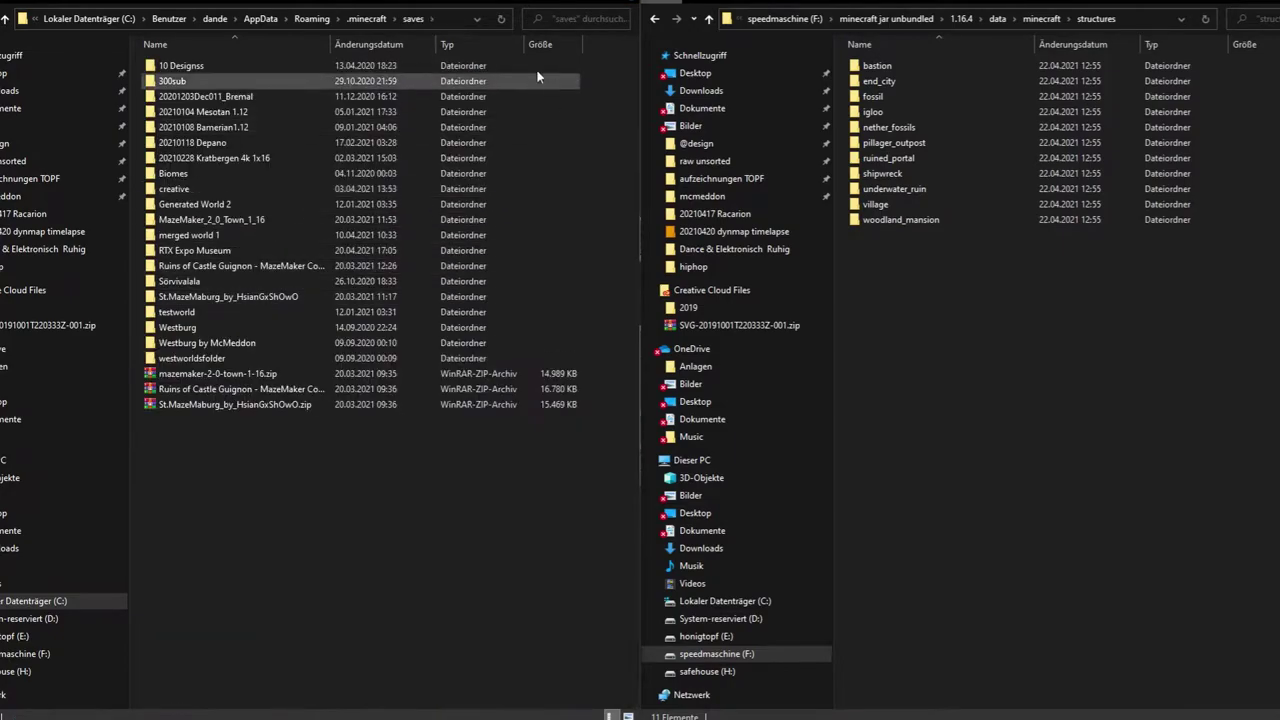
double_click(234, 65)
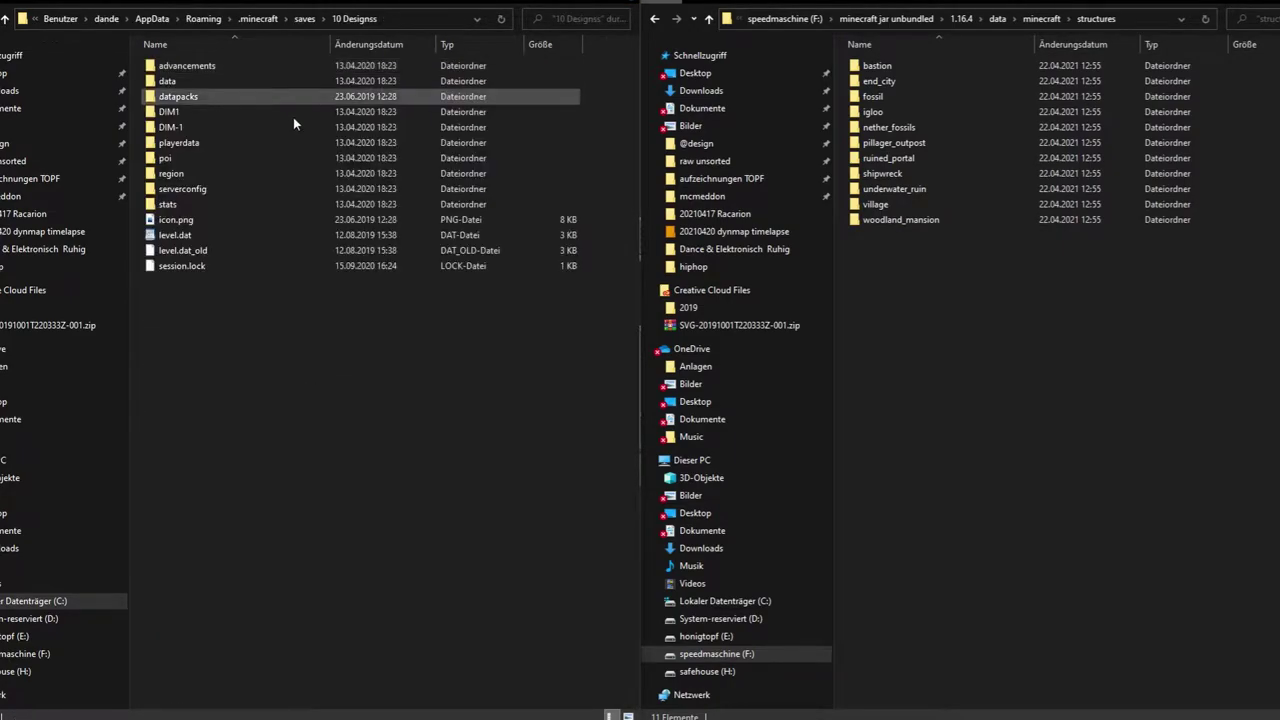
right_click(285, 347)
mouse_move(244, 531)
left_click(321, 533)
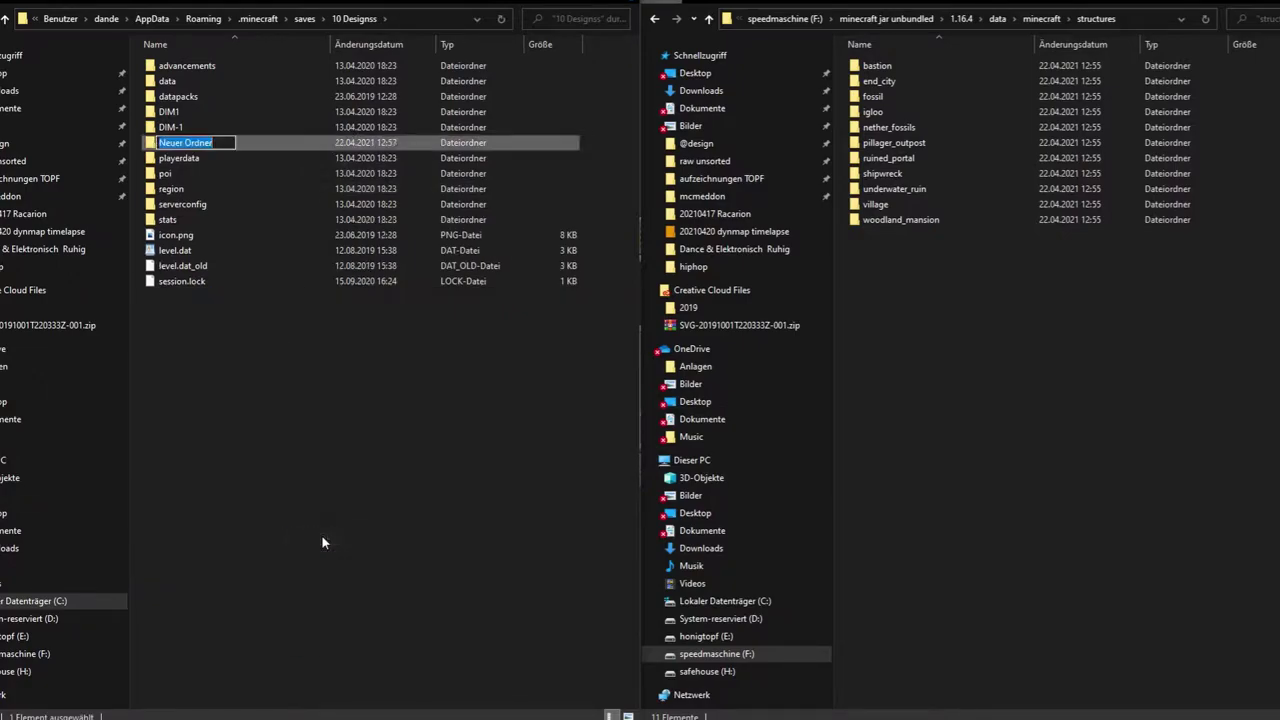
key("Return")
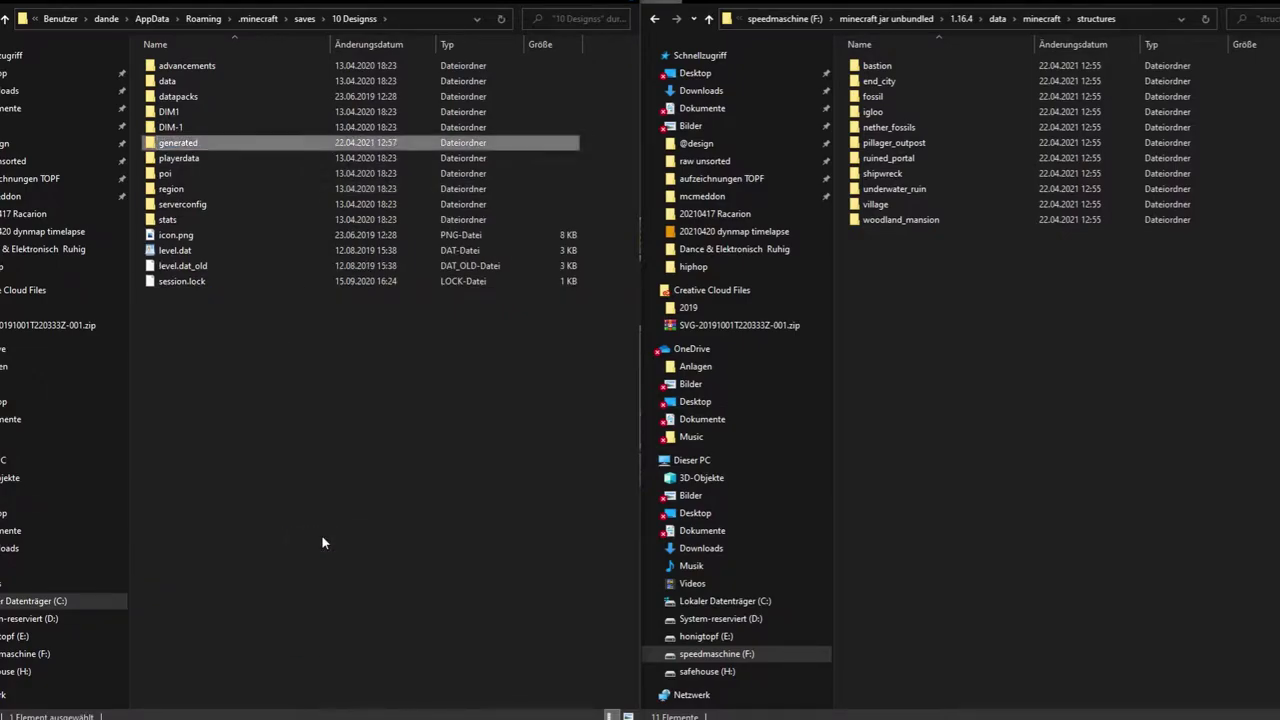
Step: Create a folder named minecraft inside the world's generated folder
double_click(297, 147)
right_click(255, 188)
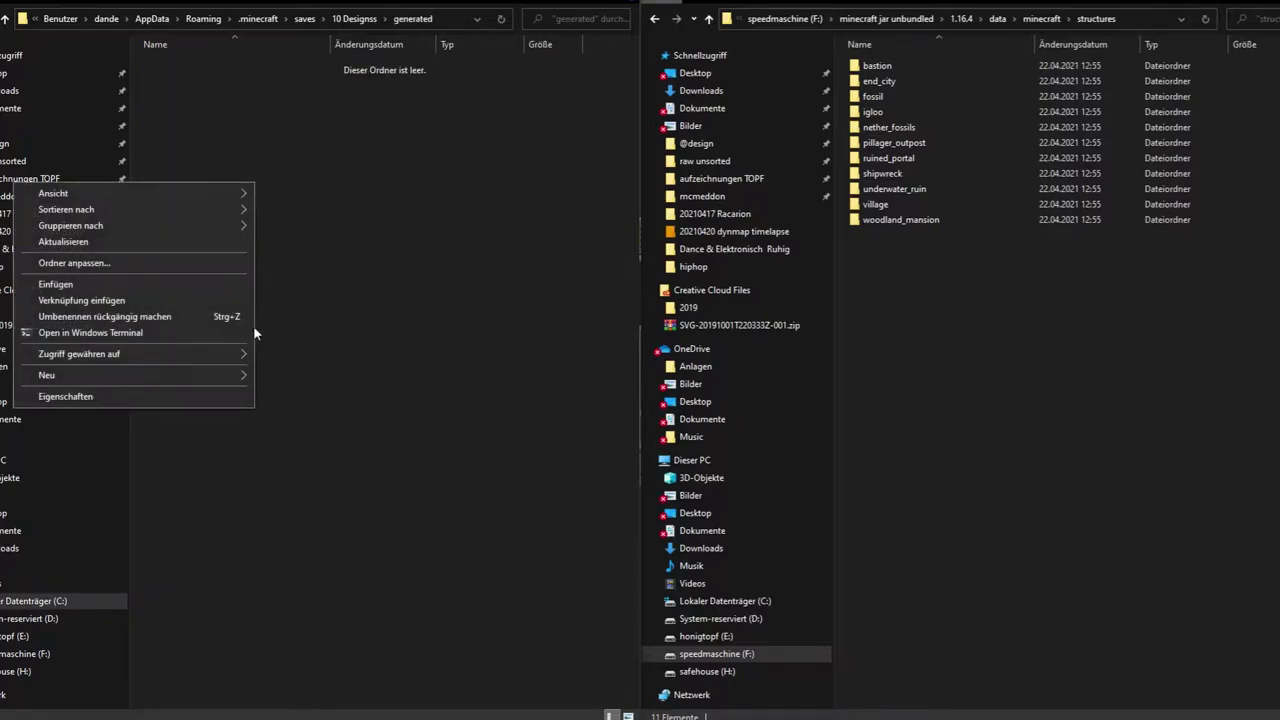
mouse_move(226, 373)
left_click(299, 374)
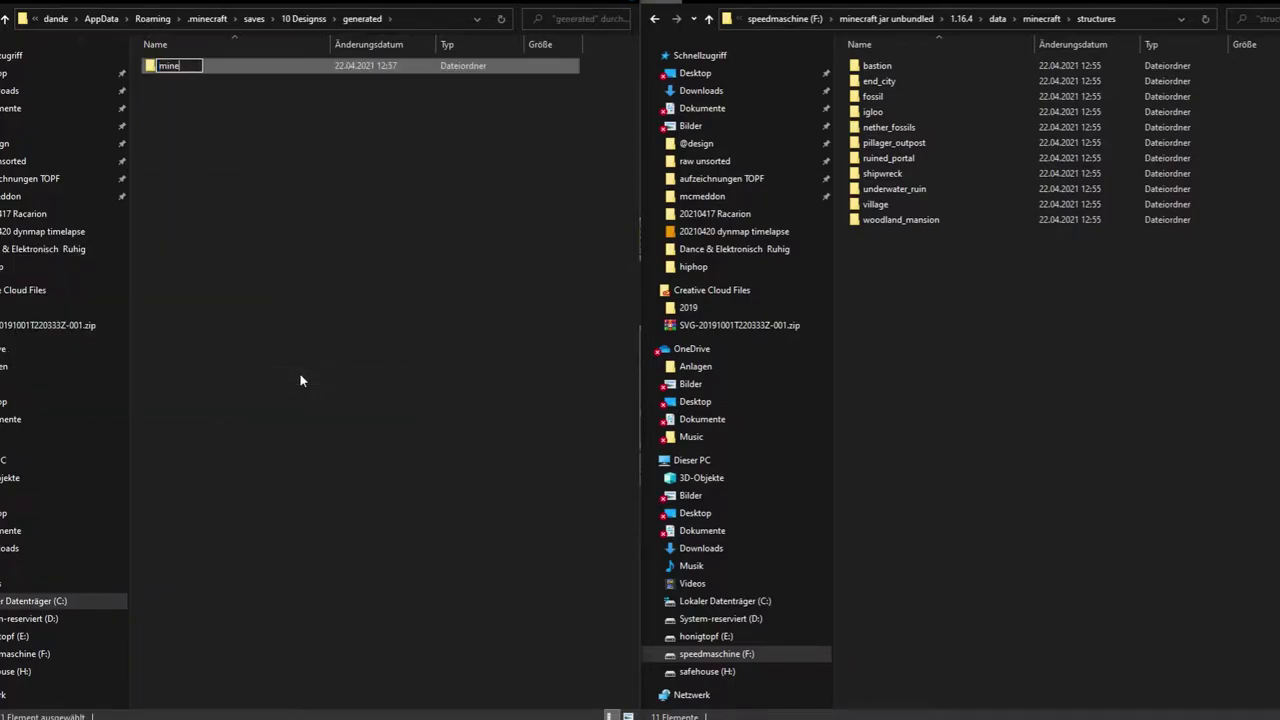
type("minecraft")
key("Return")
Step: Create a folder named structures inside the new minecraft folder
double_click(294, 66)
right_click(301, 258)
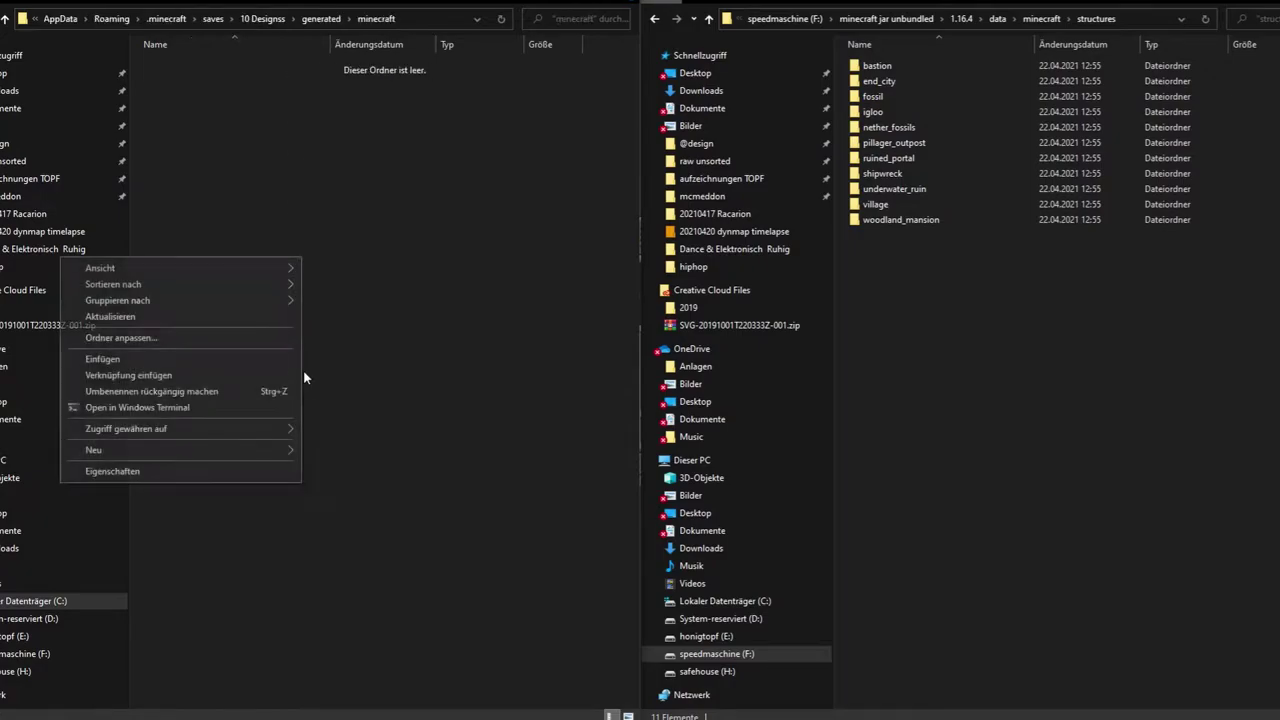
mouse_move(273, 452)
left_click(351, 455)
type("structures")
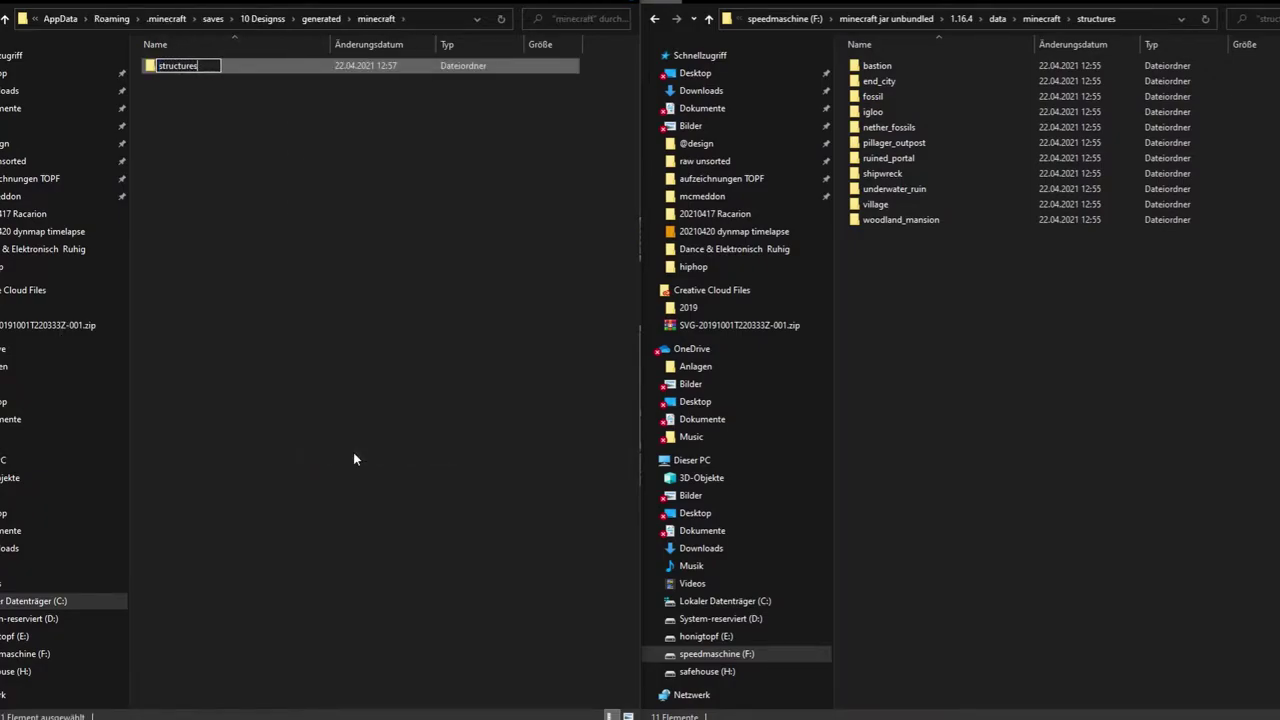
key("Return")
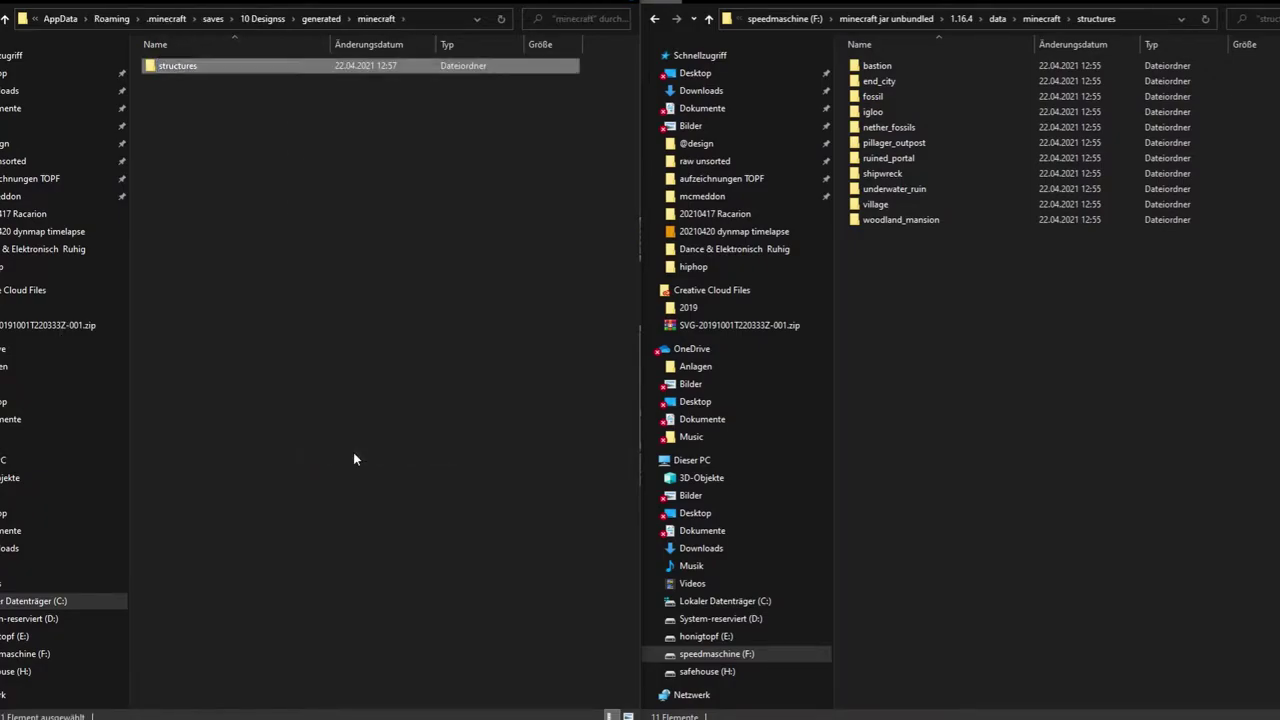
Step: Copy all the extracted structure folders, from bastion to woodland_mansion, into the world's empty structures folder
double_click(306, 68)
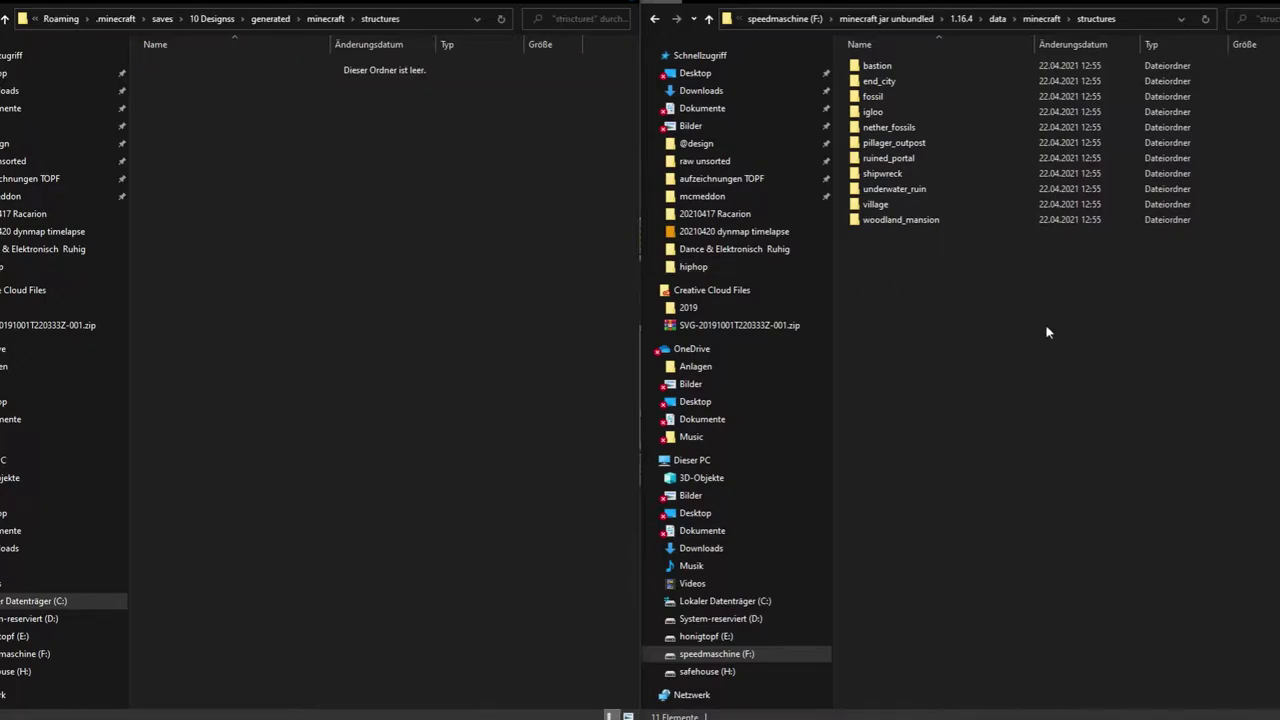
left_click_drag(1047, 332, 860, 65)
left_click_drag(894, 115, 360, 180)
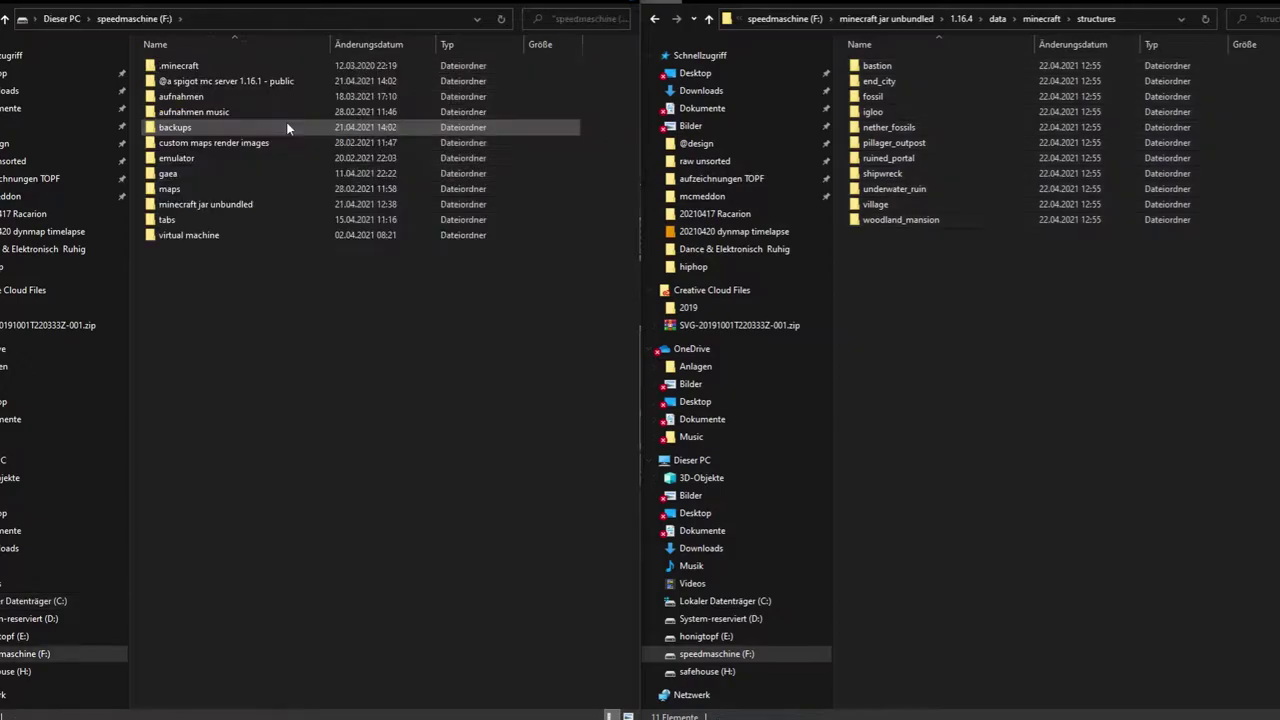
Step: Open the generated\minecraft\structures folder of Spawnworld in the spigot server folder and pick out the loose .nbt files there
double_click(280, 81)
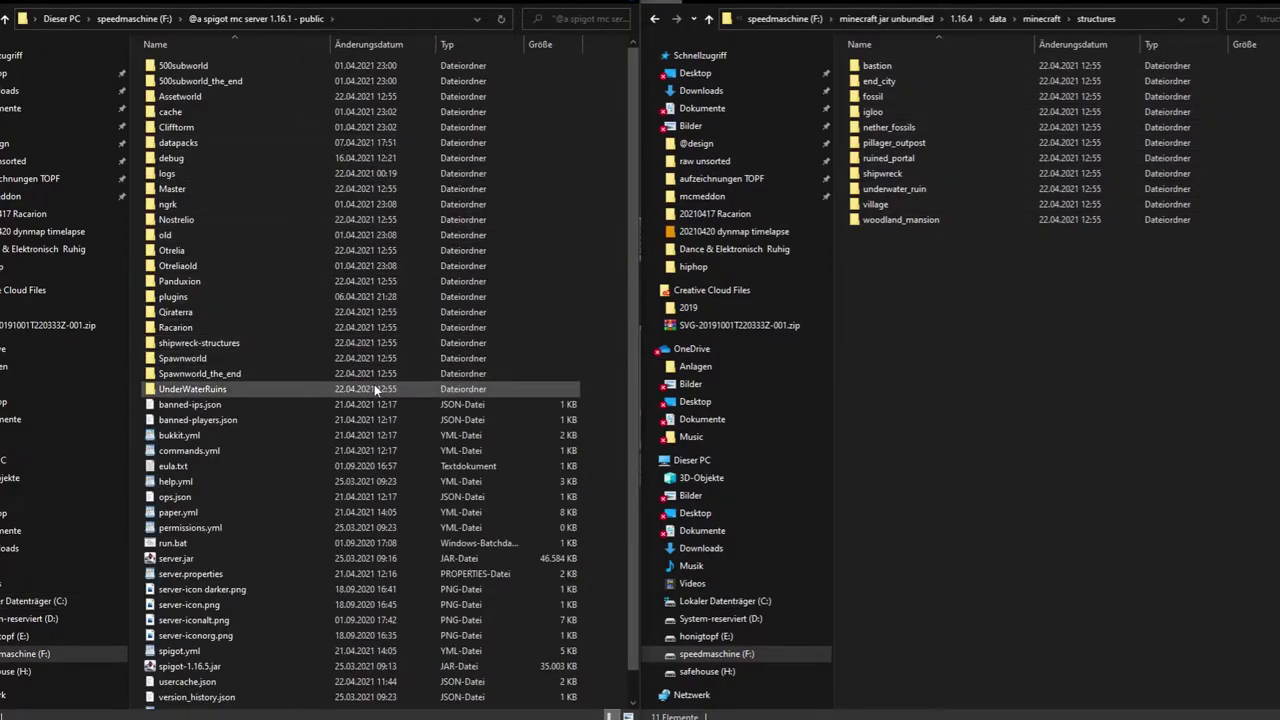
double_click(295, 358)
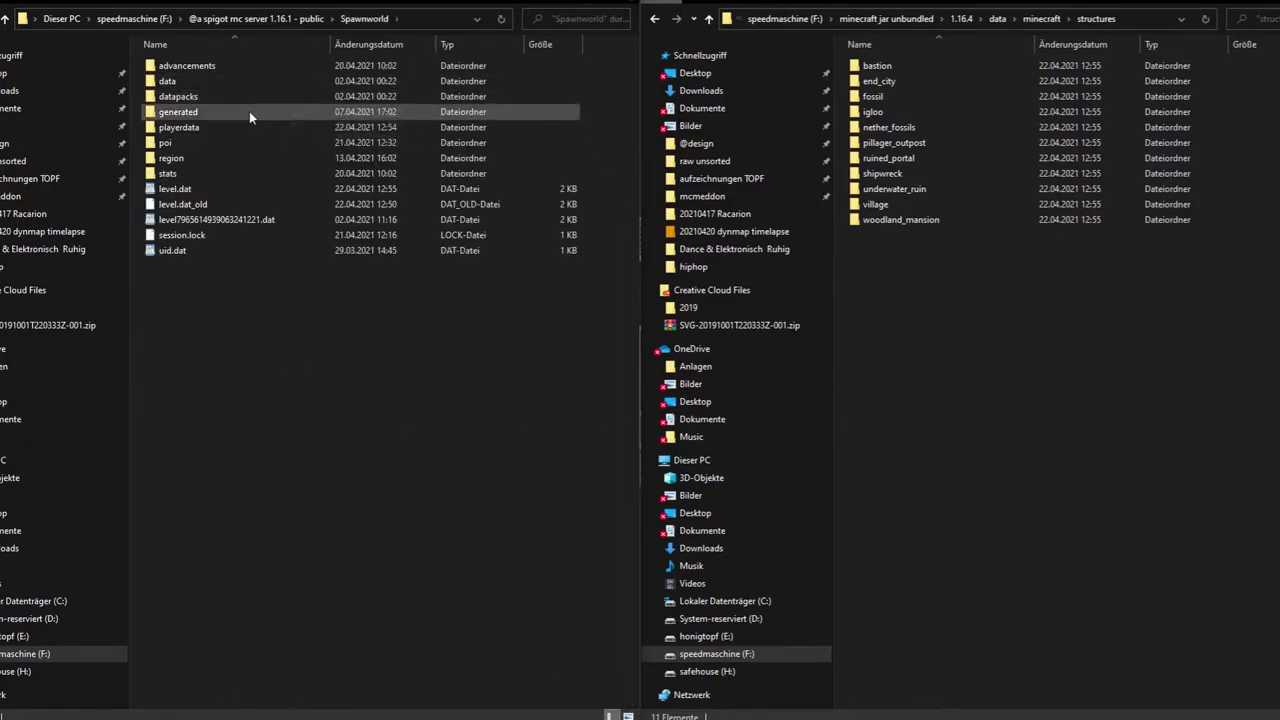
left_click(245, 112)
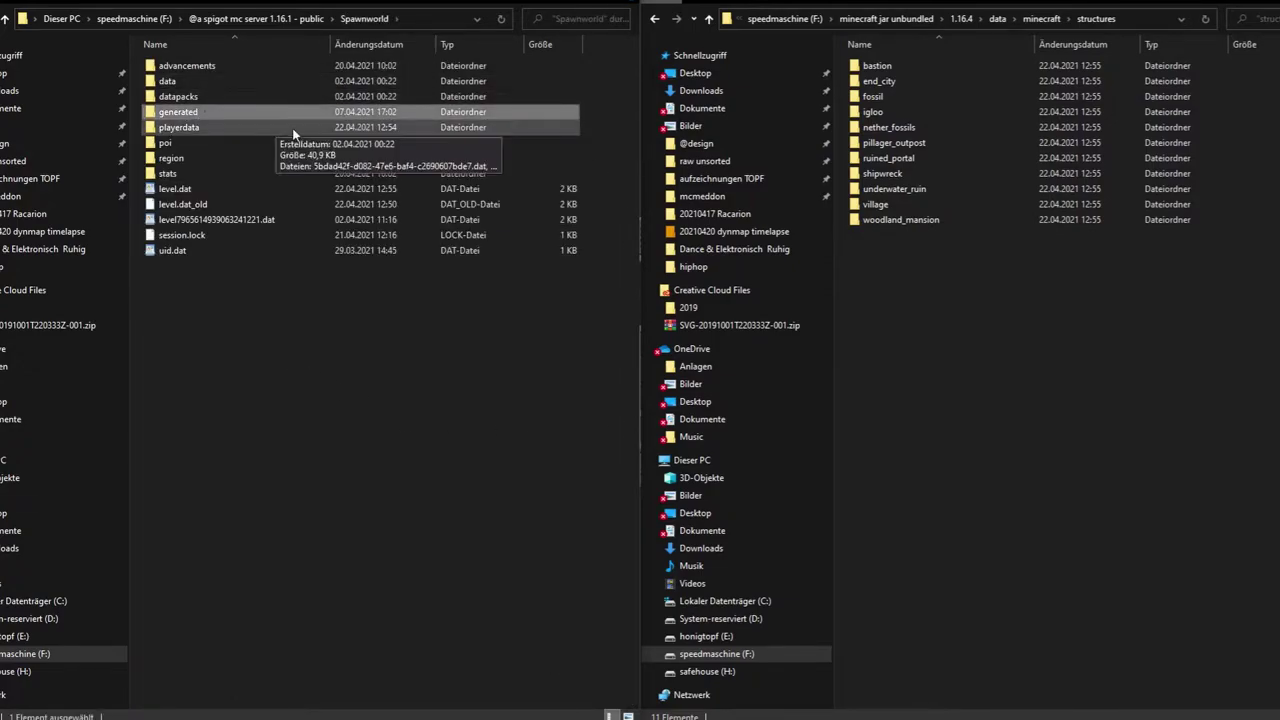
double_click(245, 112)
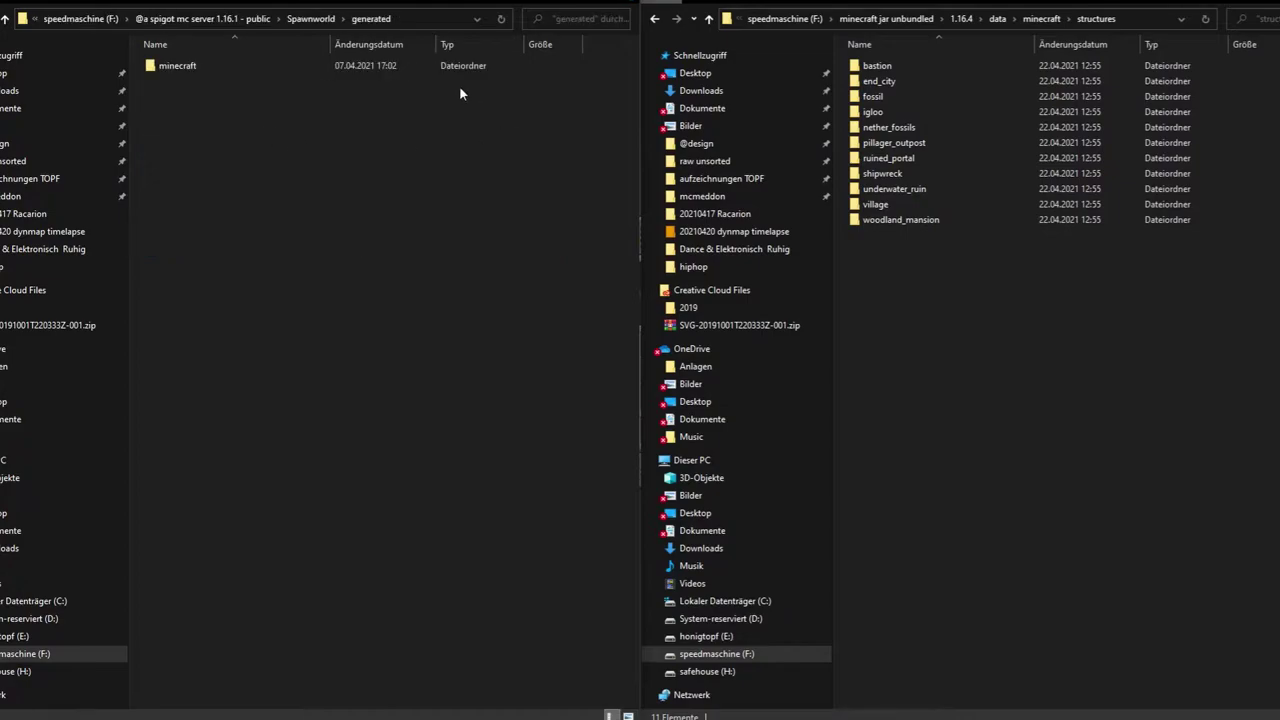
double_click(237, 70)
double_click(237, 70)
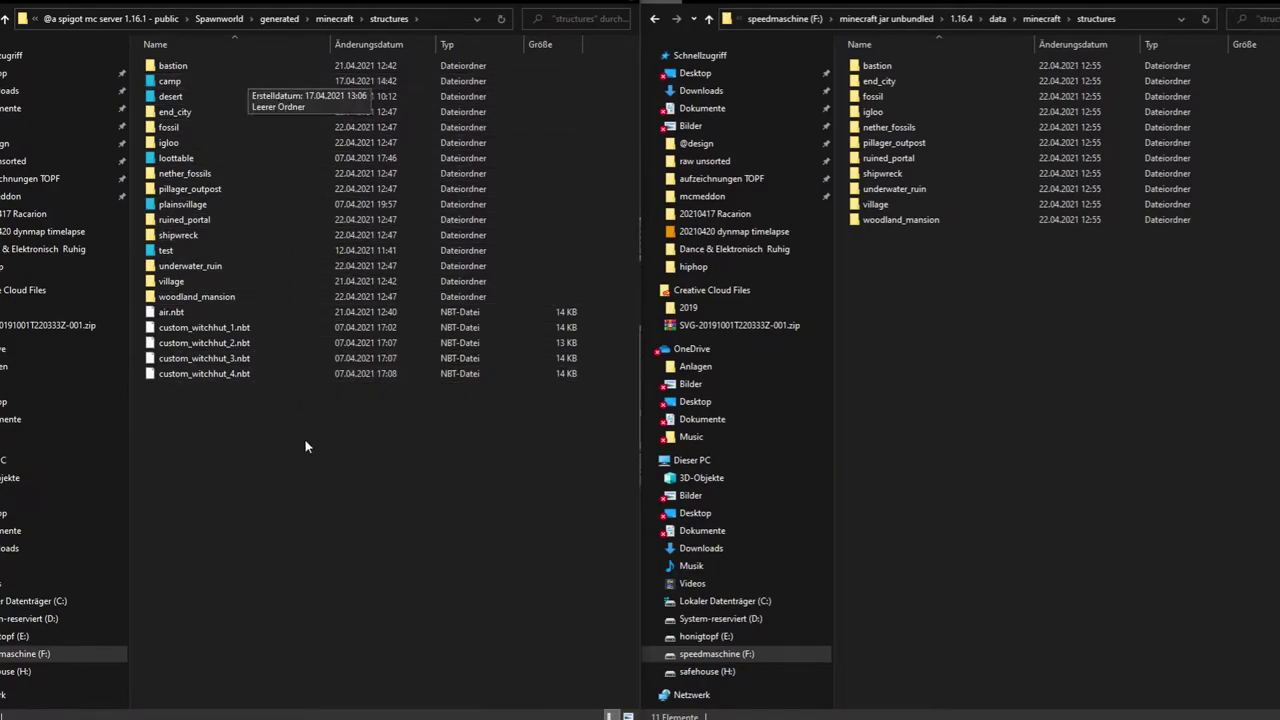
left_click_drag(306, 440, 220, 312)
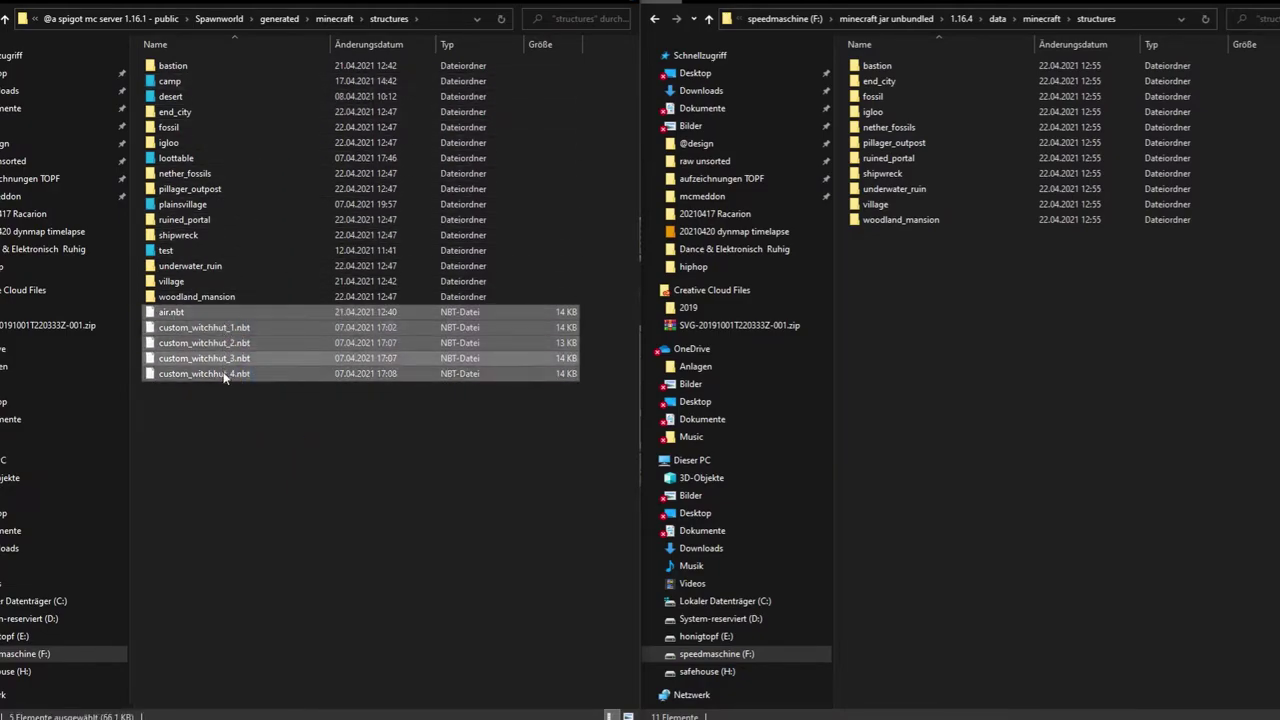
left_click(250, 328)
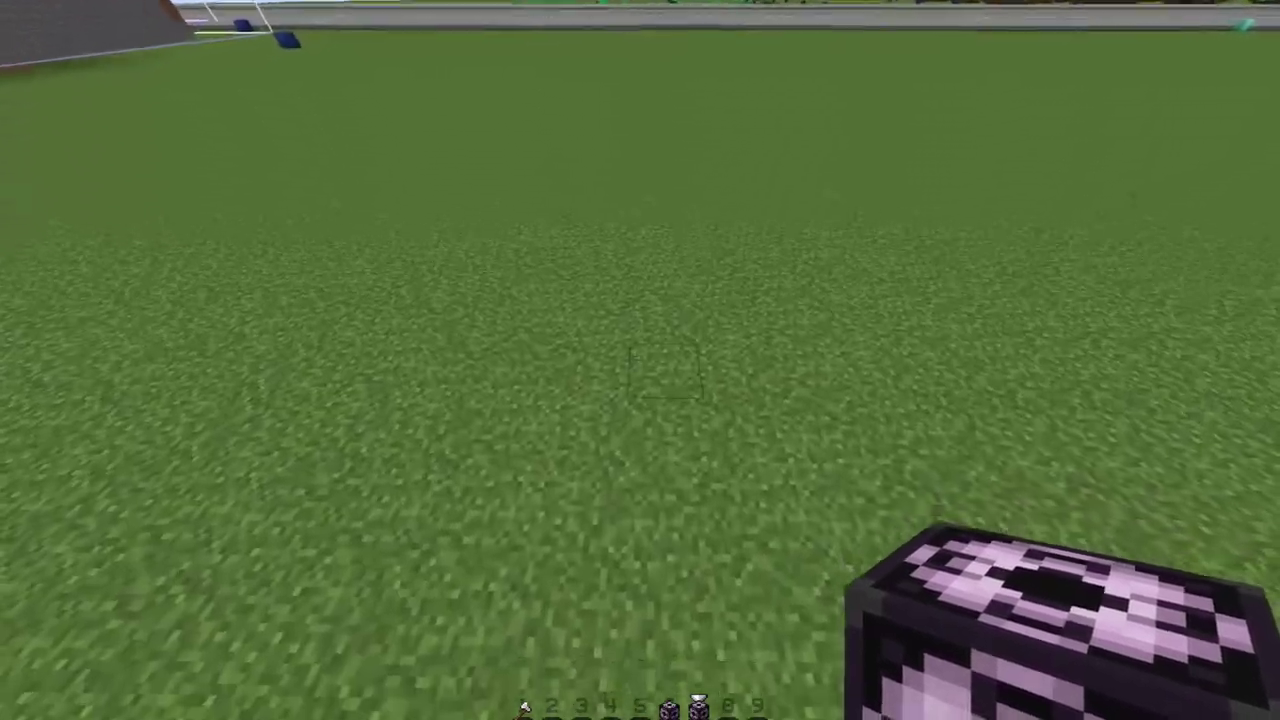
Step: Place a structure block on the grass and load minecraft:underwater_ruin/big_brick_8 from it
right_click(639, 354)
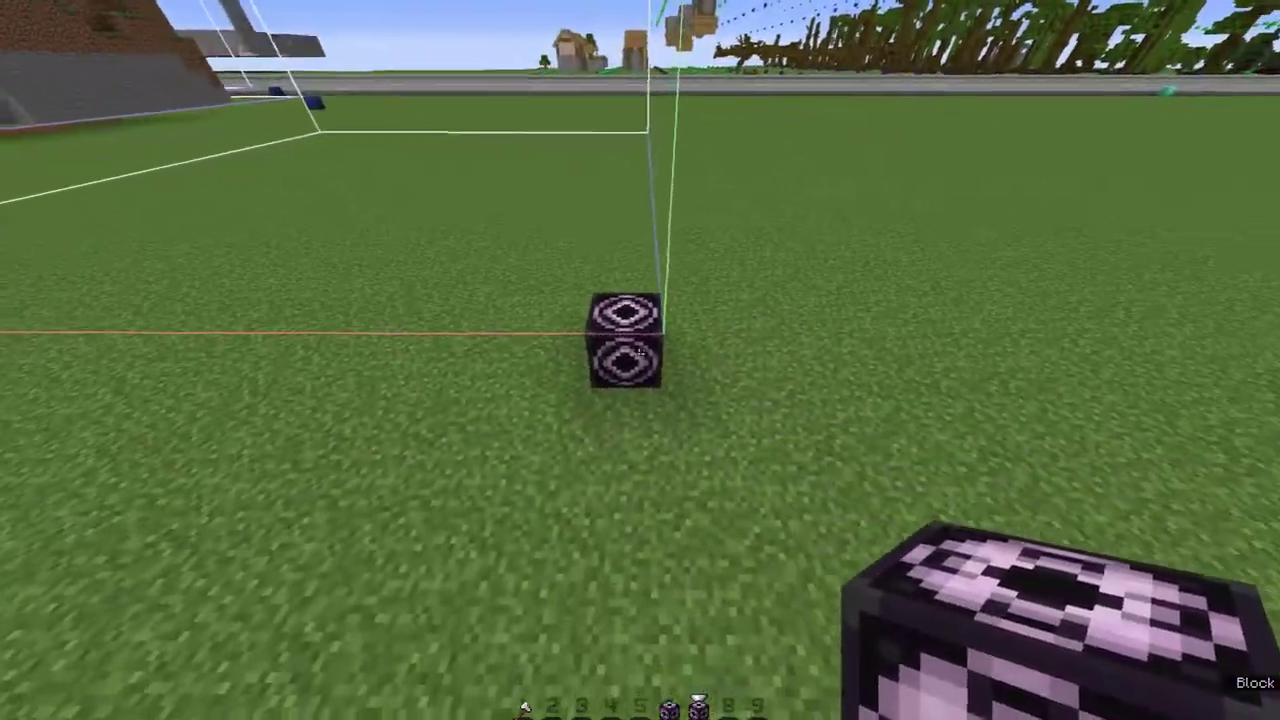
right_click(640, 360)
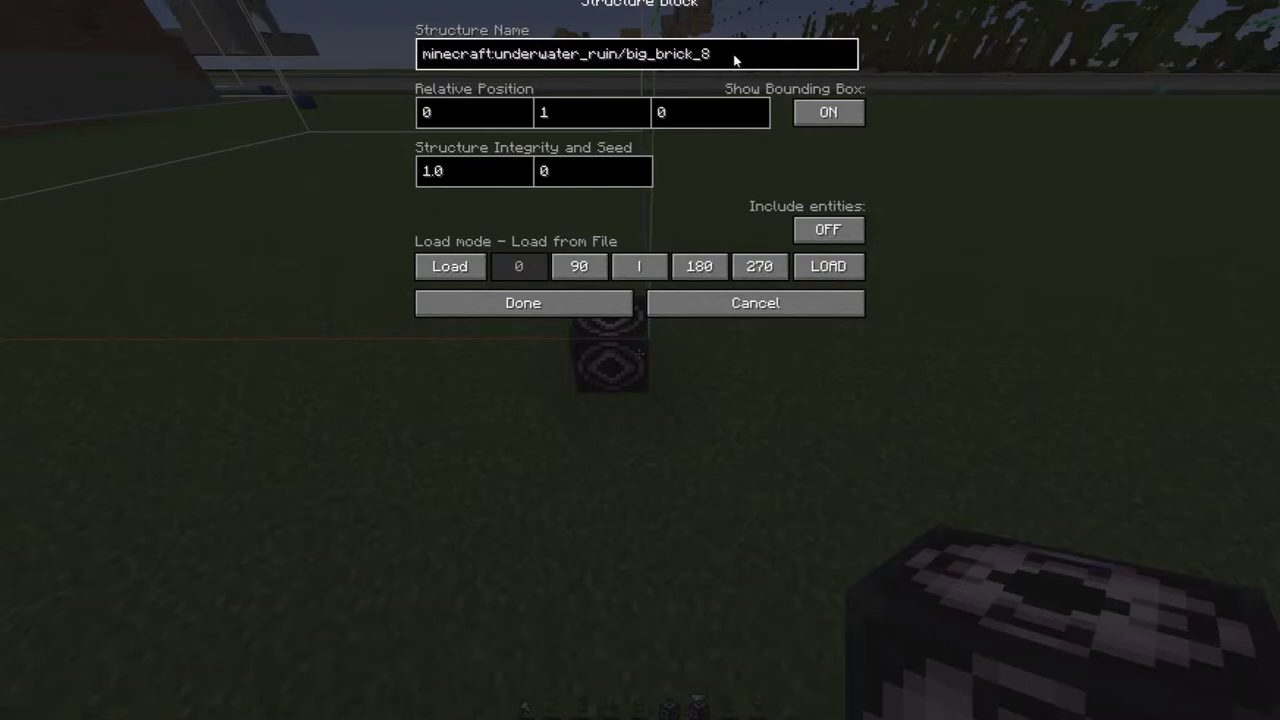
left_click(828, 266)
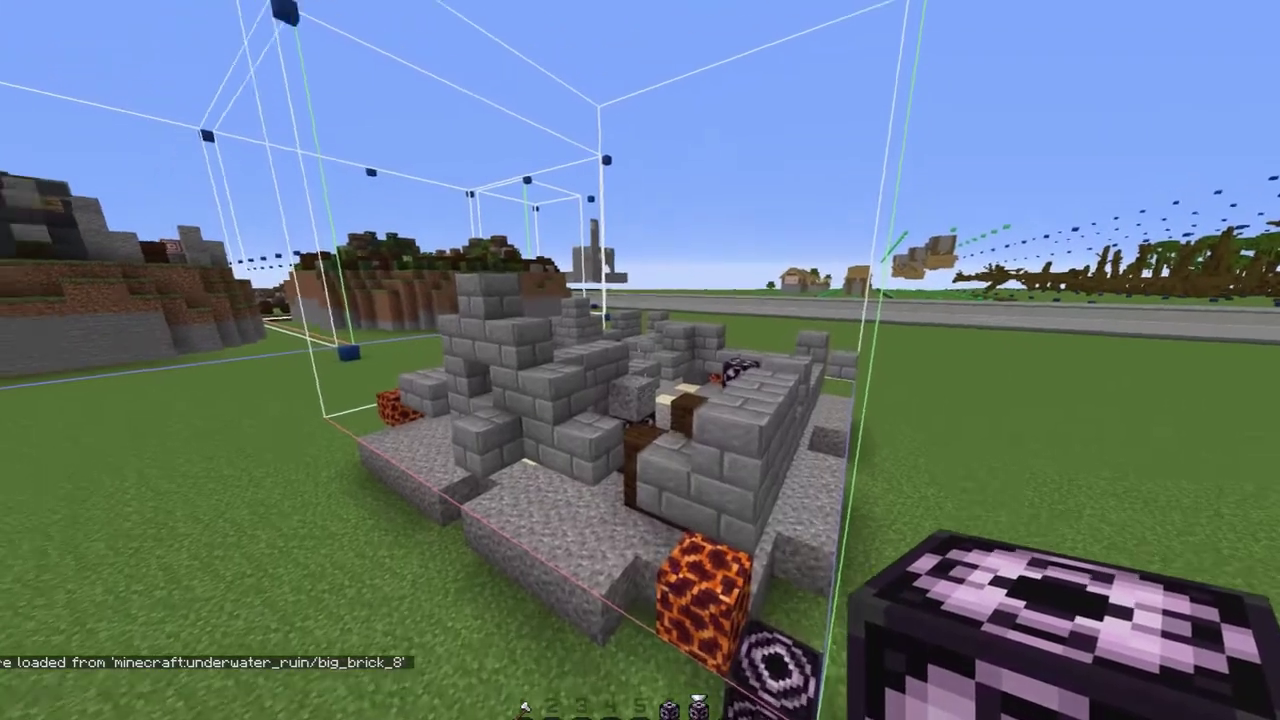
Step: Place the other preset structure block on open grass away from the ruin and load minecraft:shipwreck/with_mast
key("shift")
key("w")
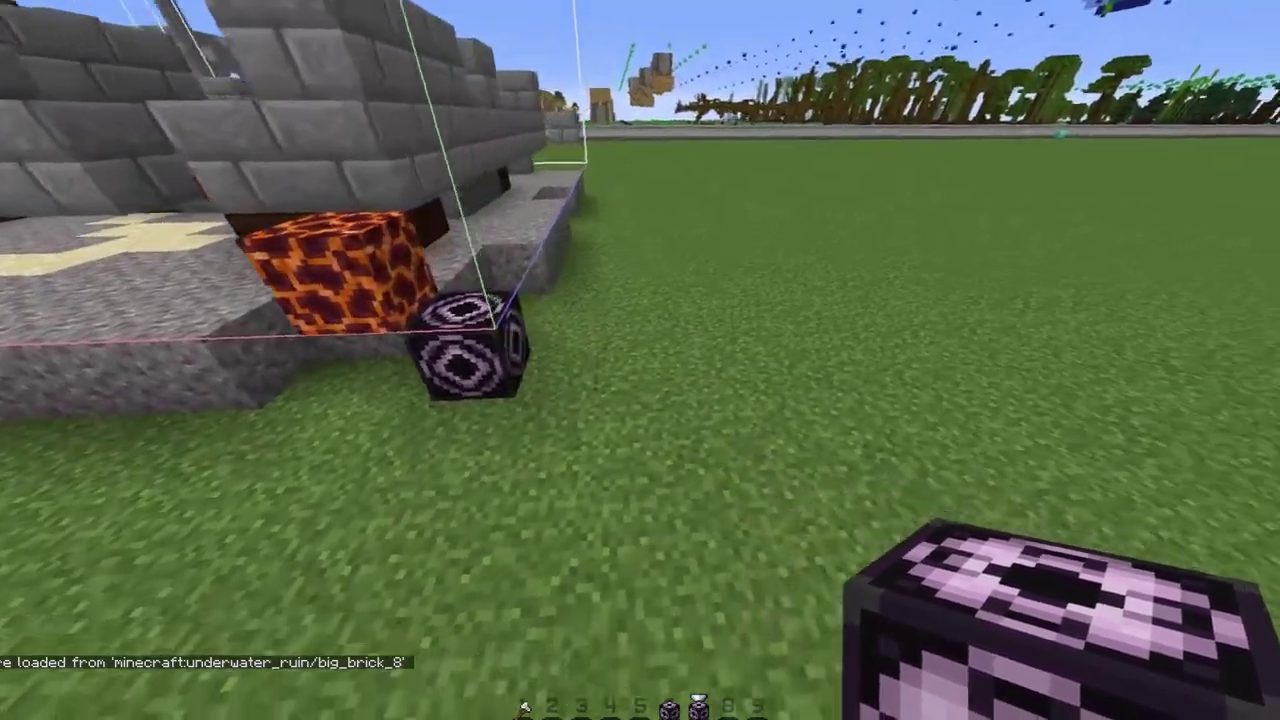
scroll(640, 360, "up", 1)
right_click(640, 360)
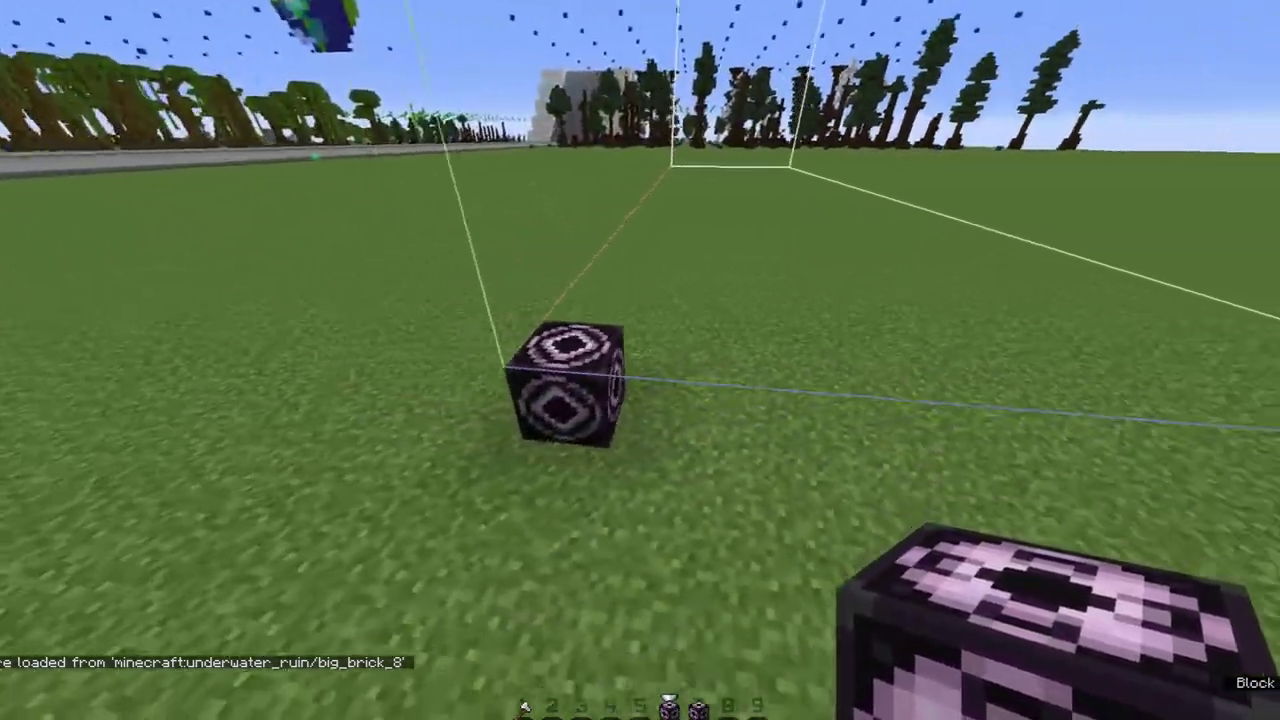
right_click(640, 360)
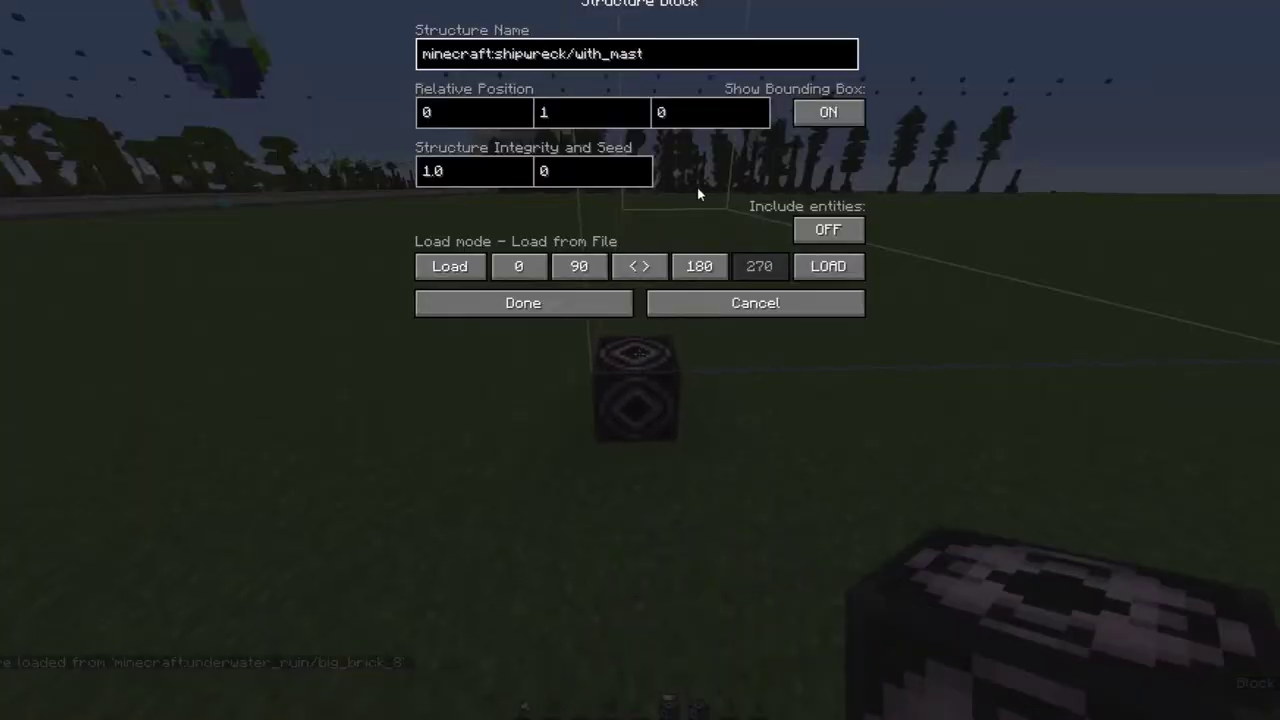
left_click(829, 266)
Step: Examine the loaded shipwreck's hull and masts from several sides
key("s")
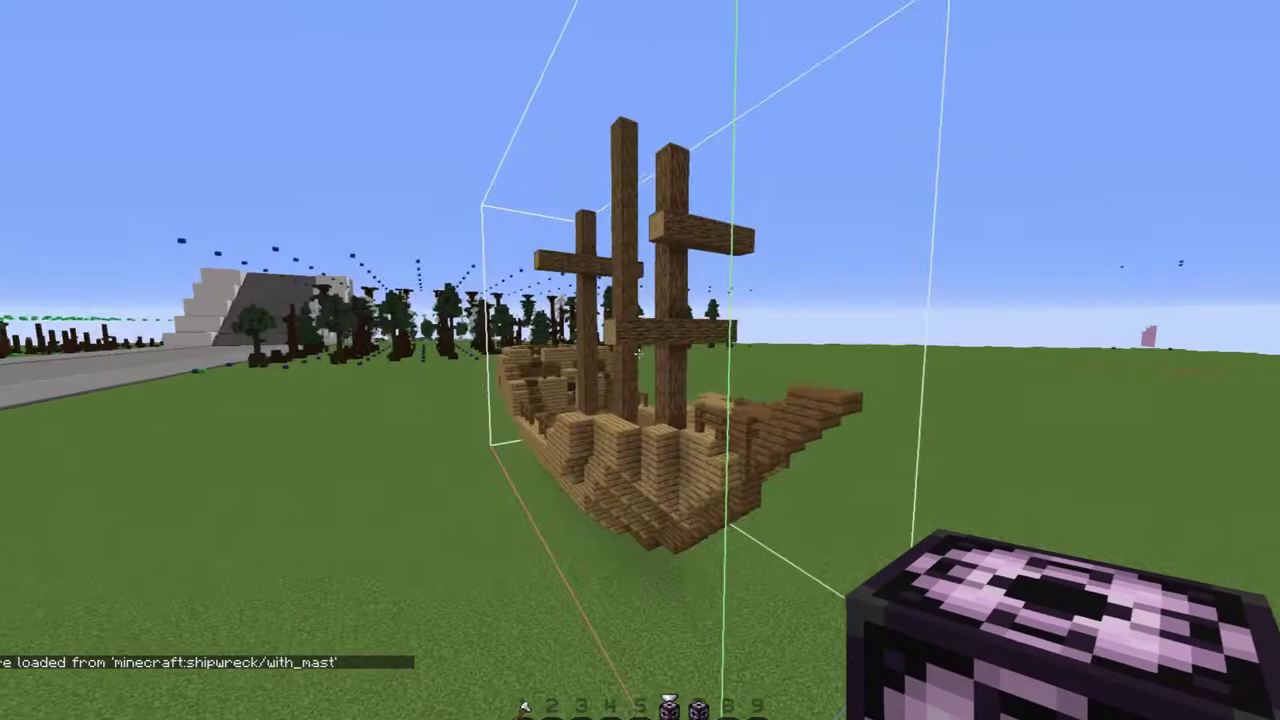
key("w")
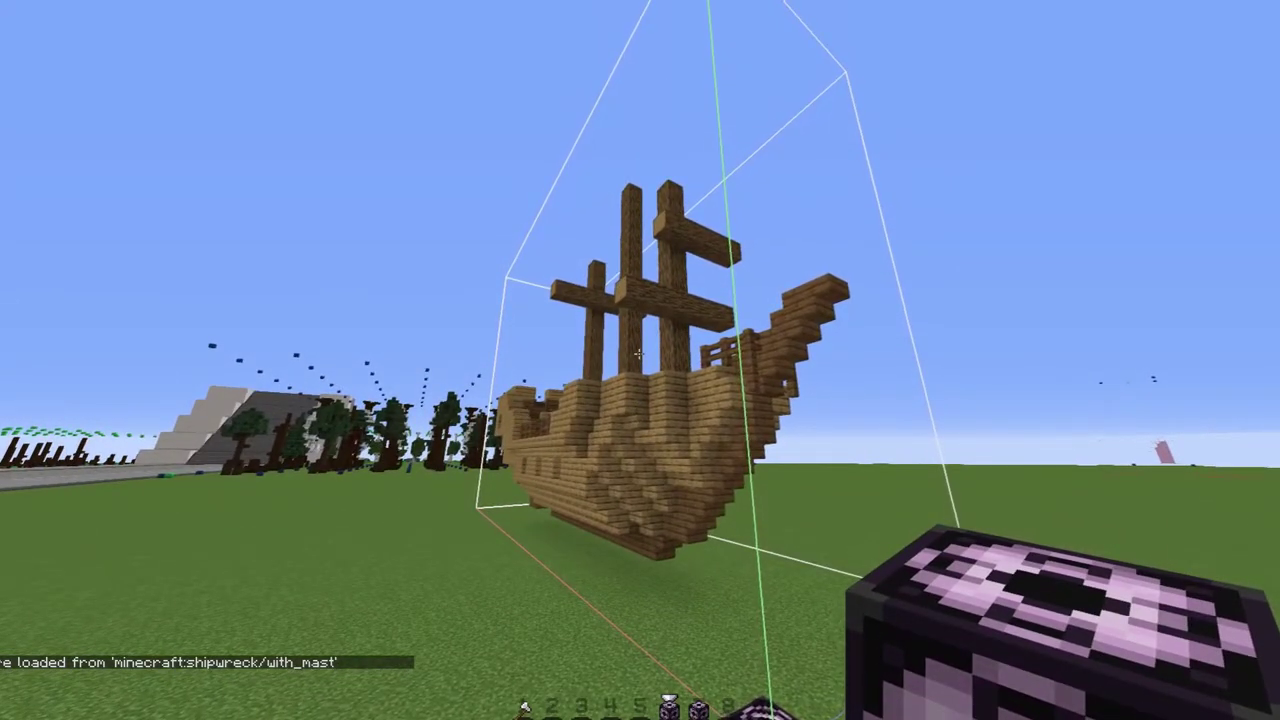
key("d")
key("space")
key("shift")
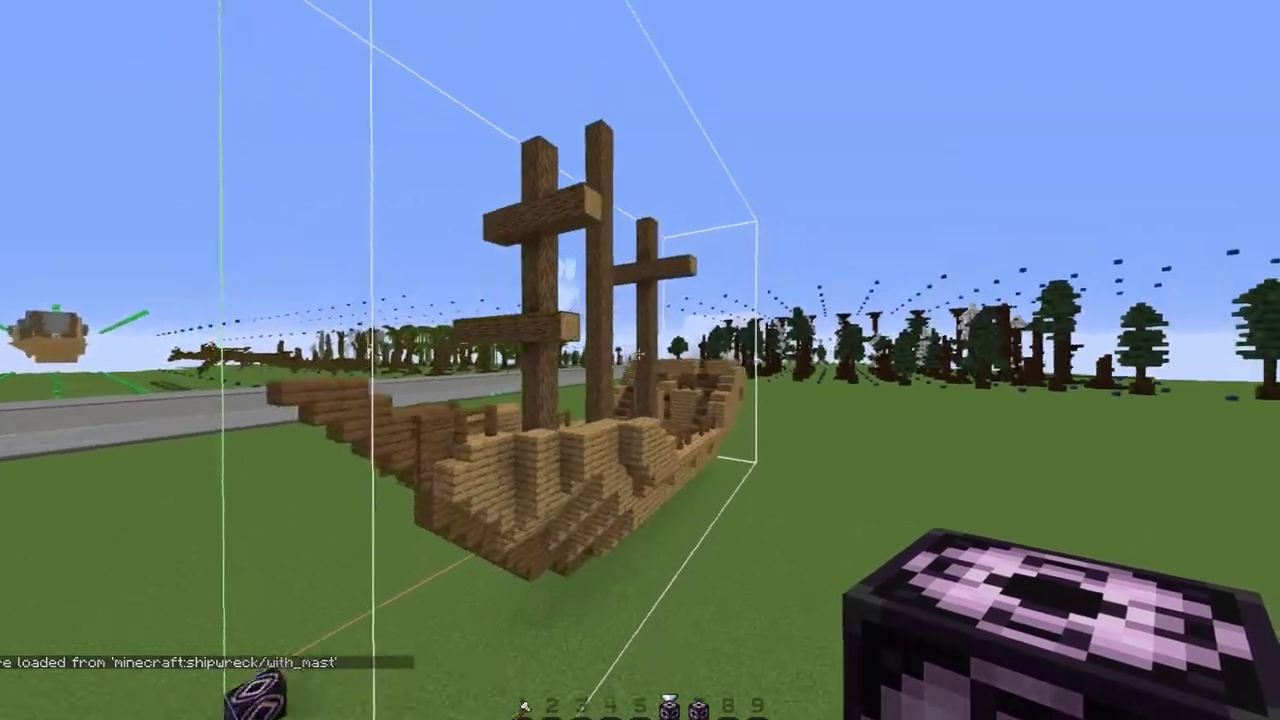
key("a")
key("shift")
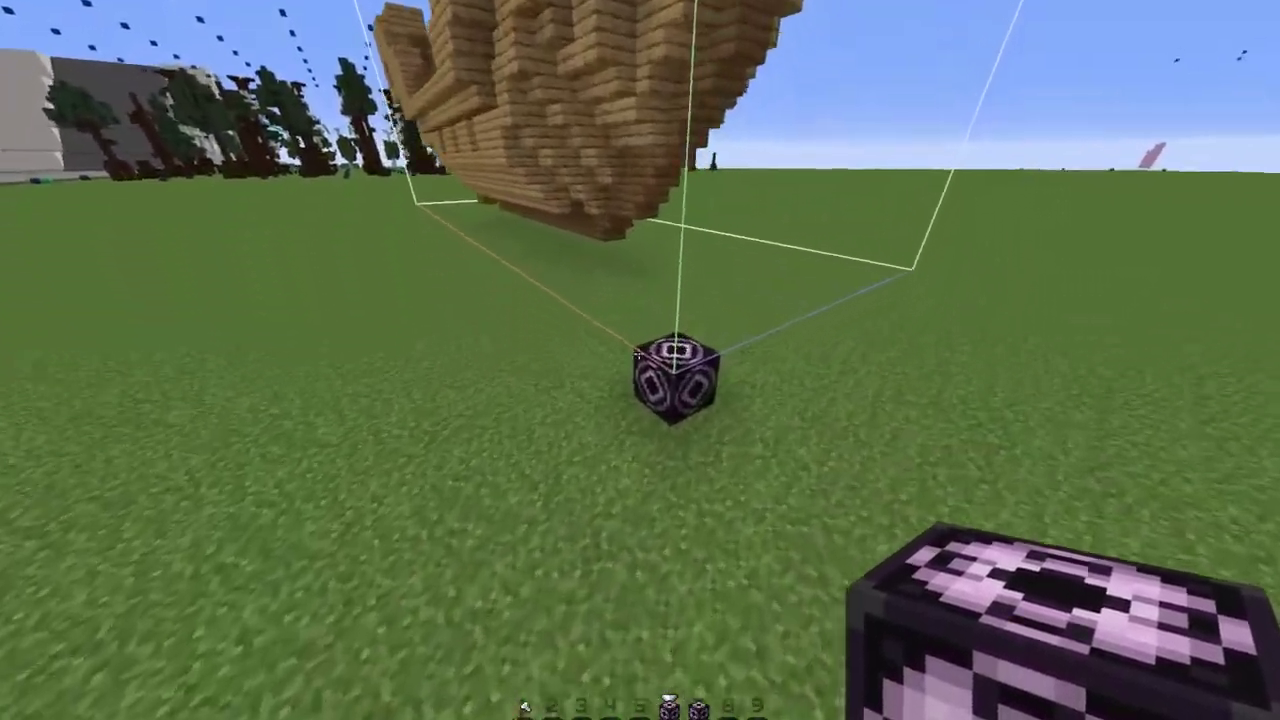
Step: Place more structure blocks beside the first shipwreck and load minecraft:shipwreck/with_mast from them to form a row of ships
key("d")
right_click(640, 358)
right_click(640, 358)
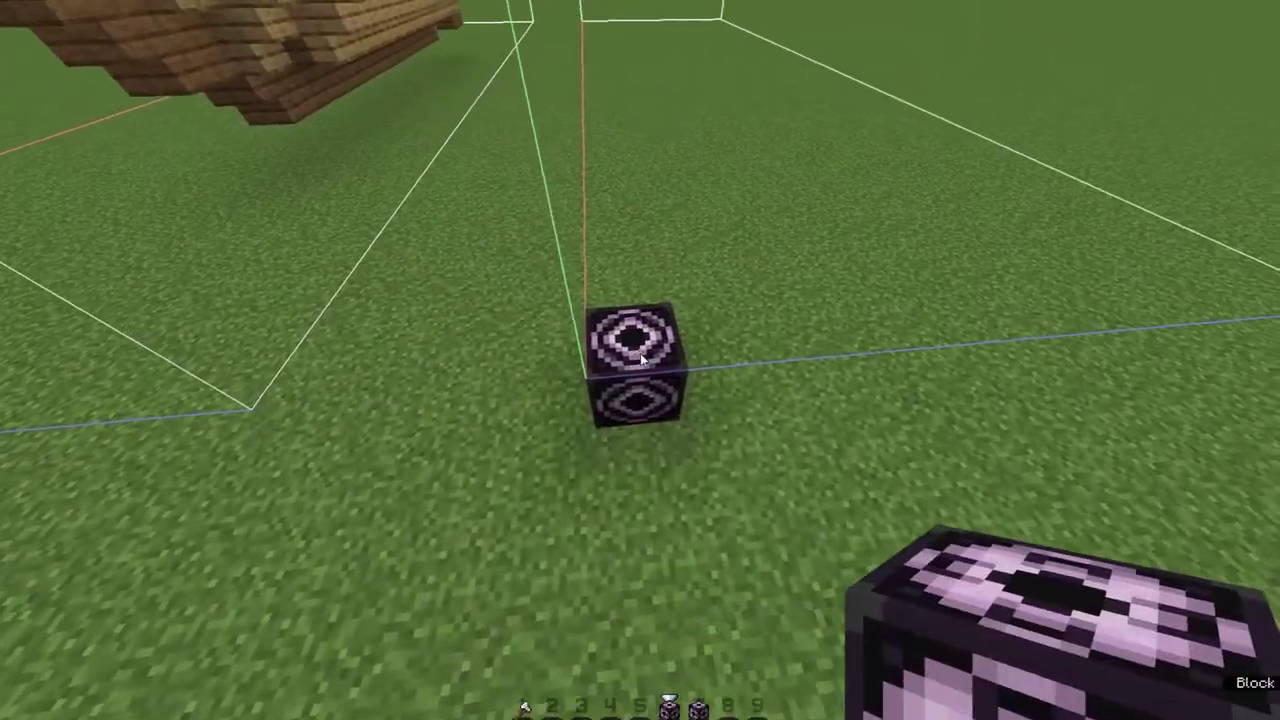
right_click(640, 360)
left_click(834, 265)
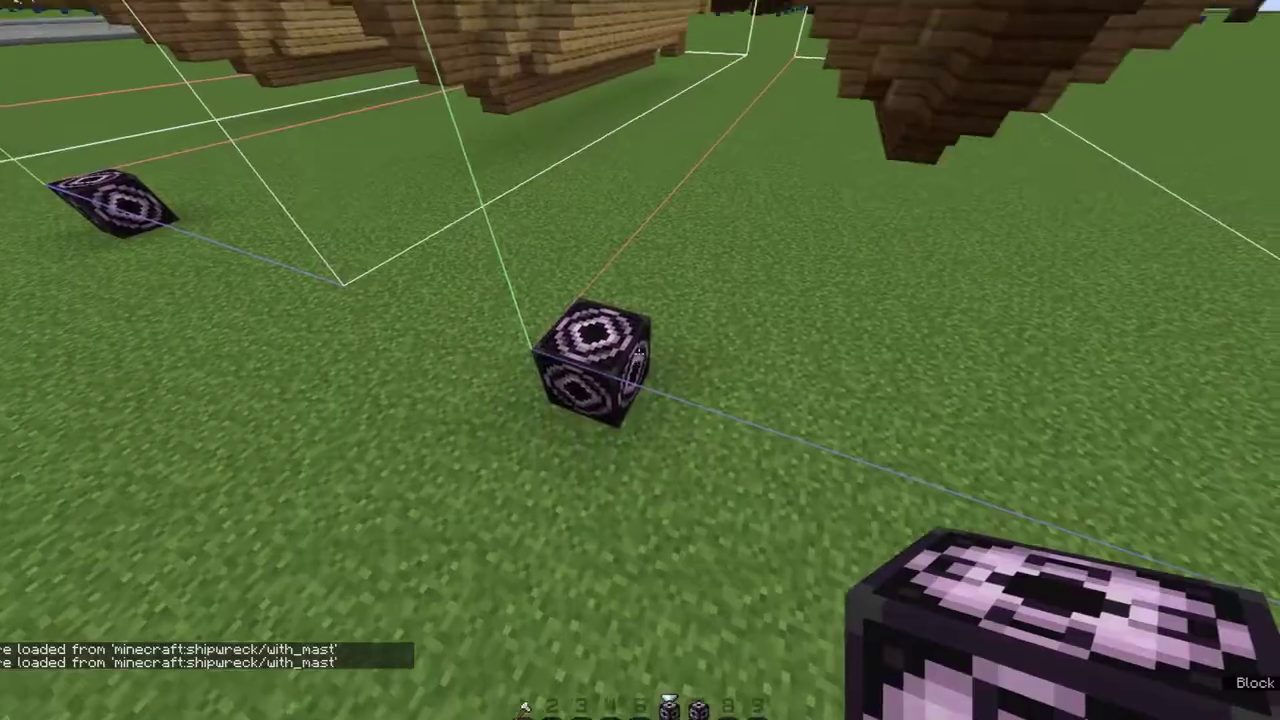
key("w")
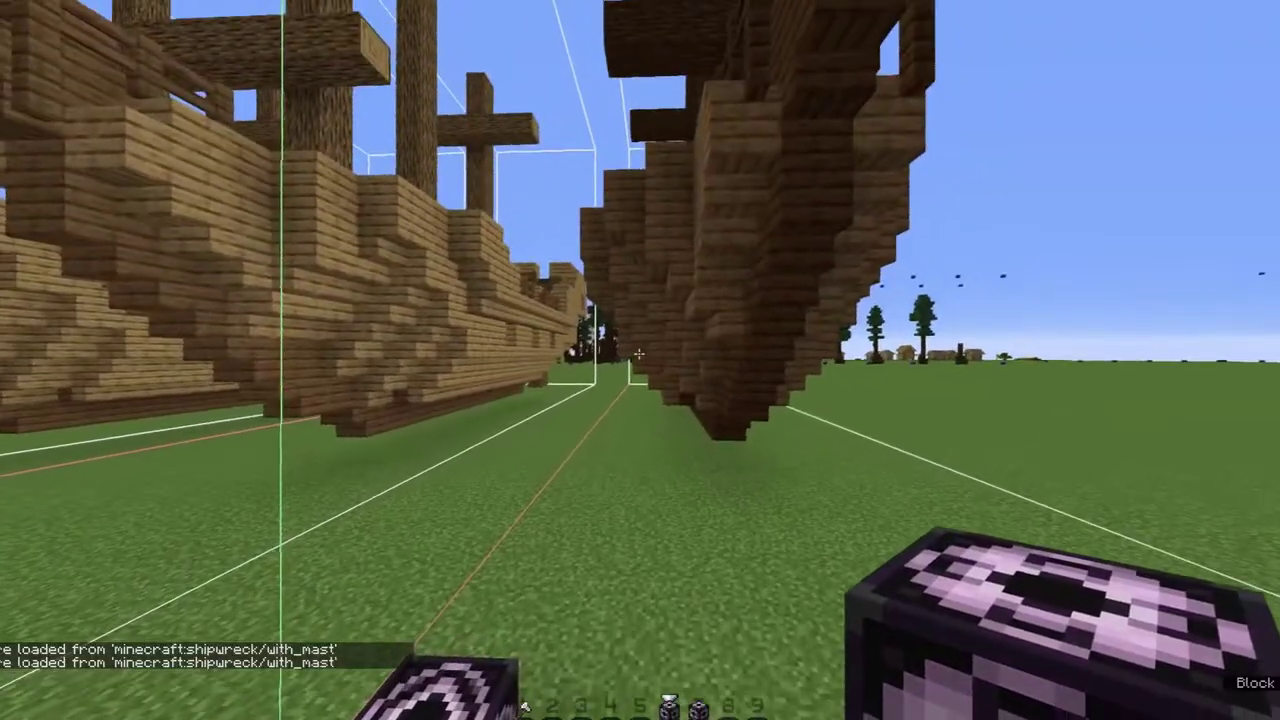
key("s")
key("space")
key("d")
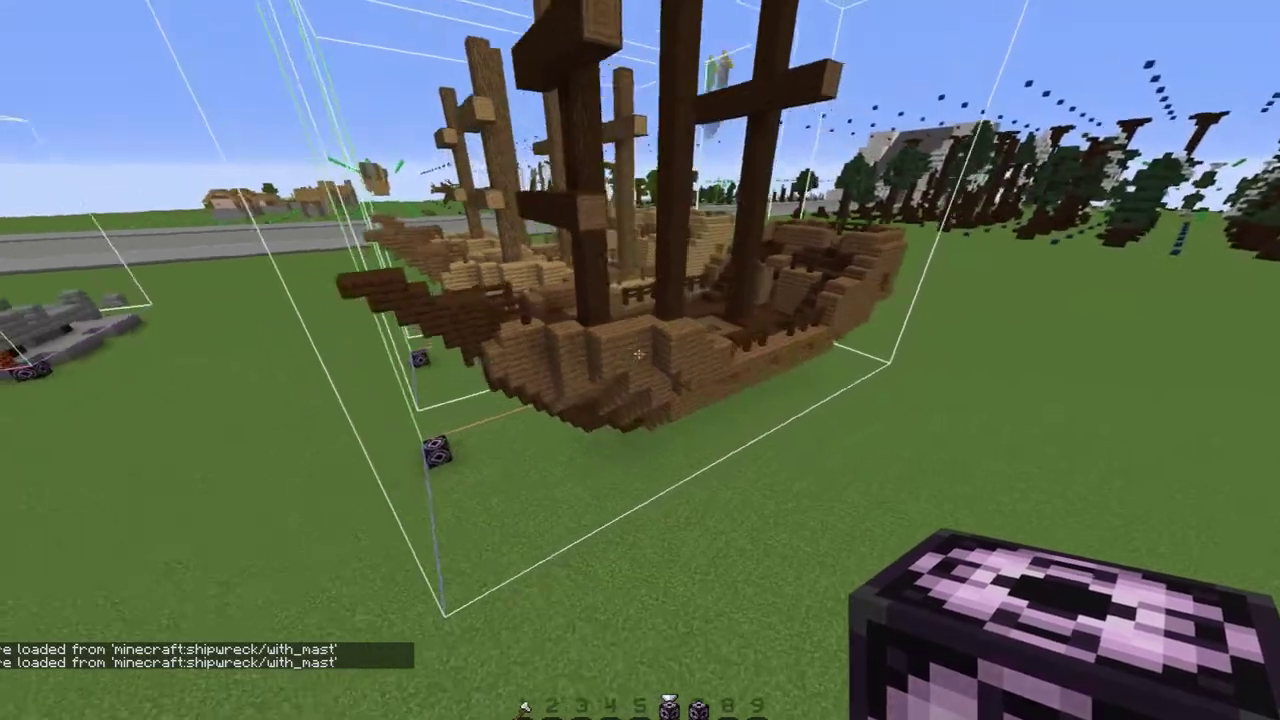
key("d")
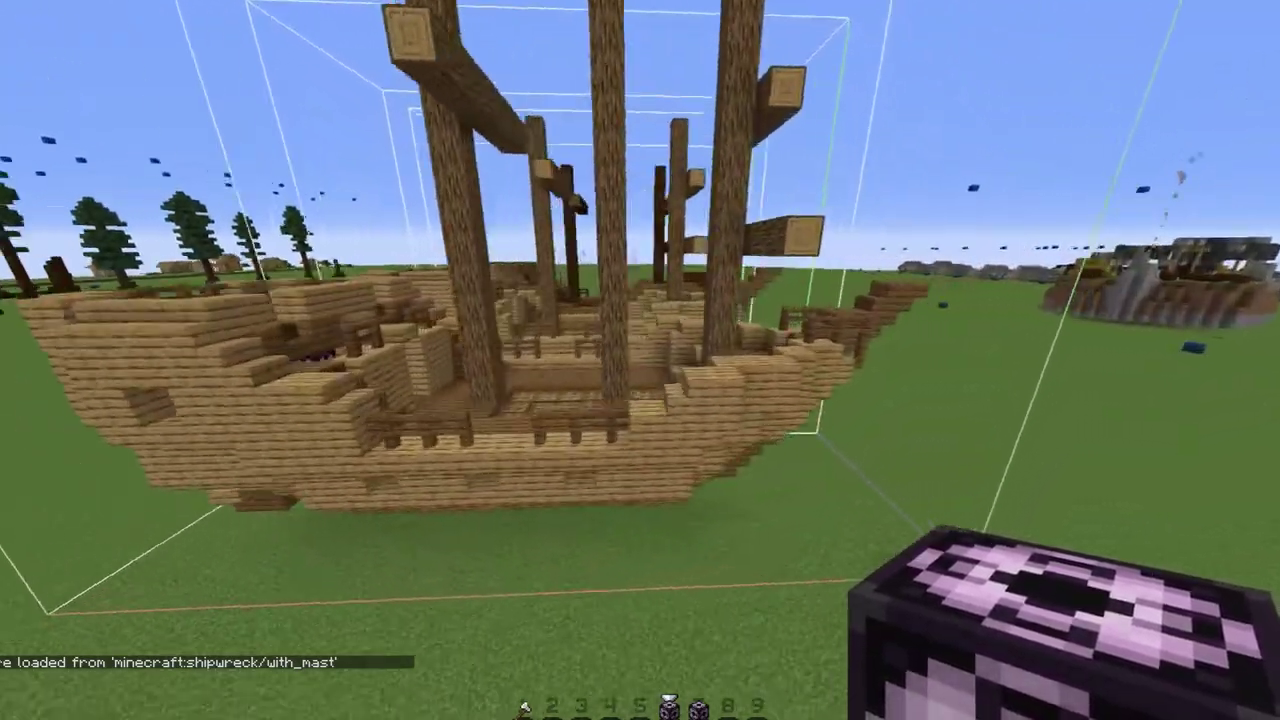
Step: Extend the row with a fourth shipwreck by loading minecraft:shipwreck/with_mast from another structure block, and view all the ships
key("w")
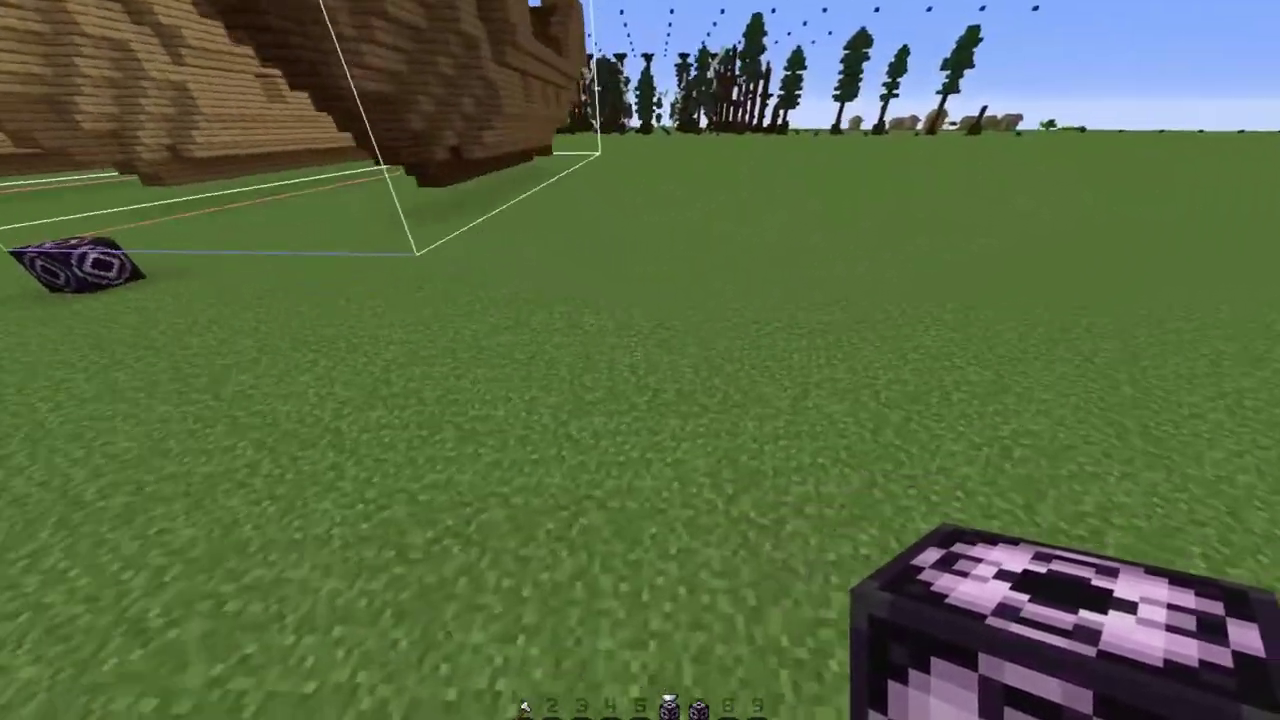
right_click(640, 360)
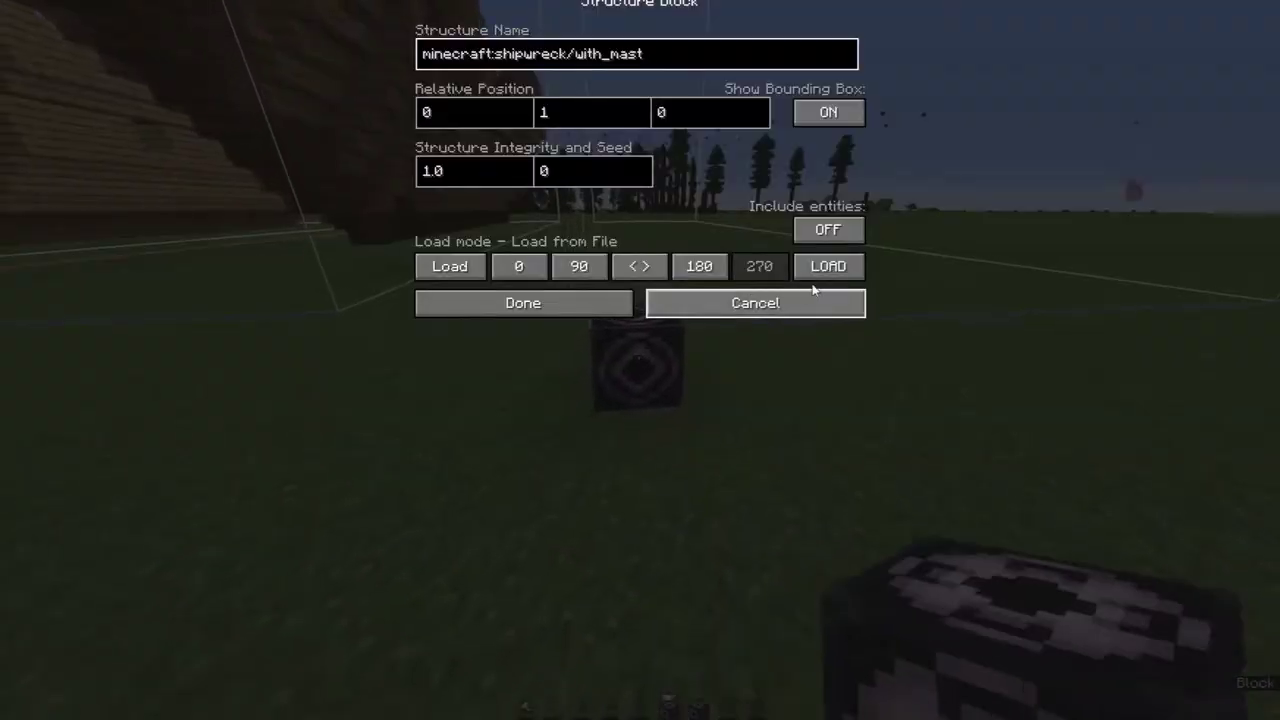
left_click(815, 272)
key("w")
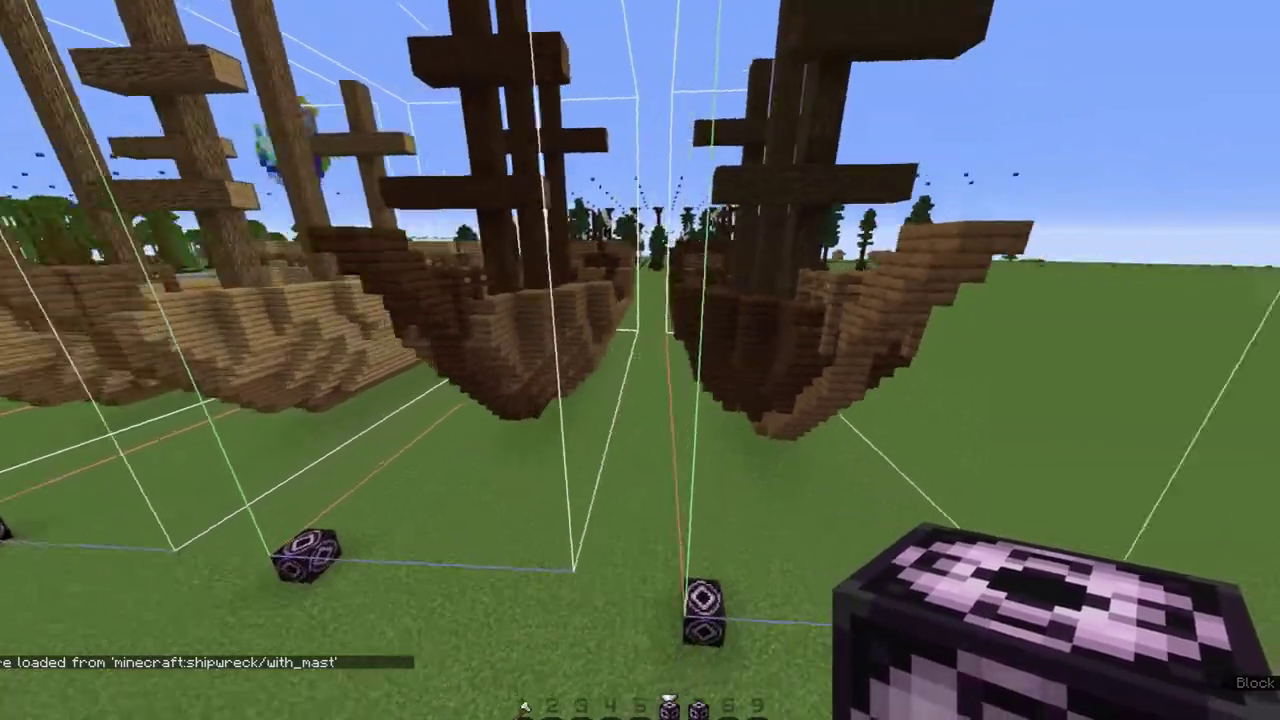
key("s")
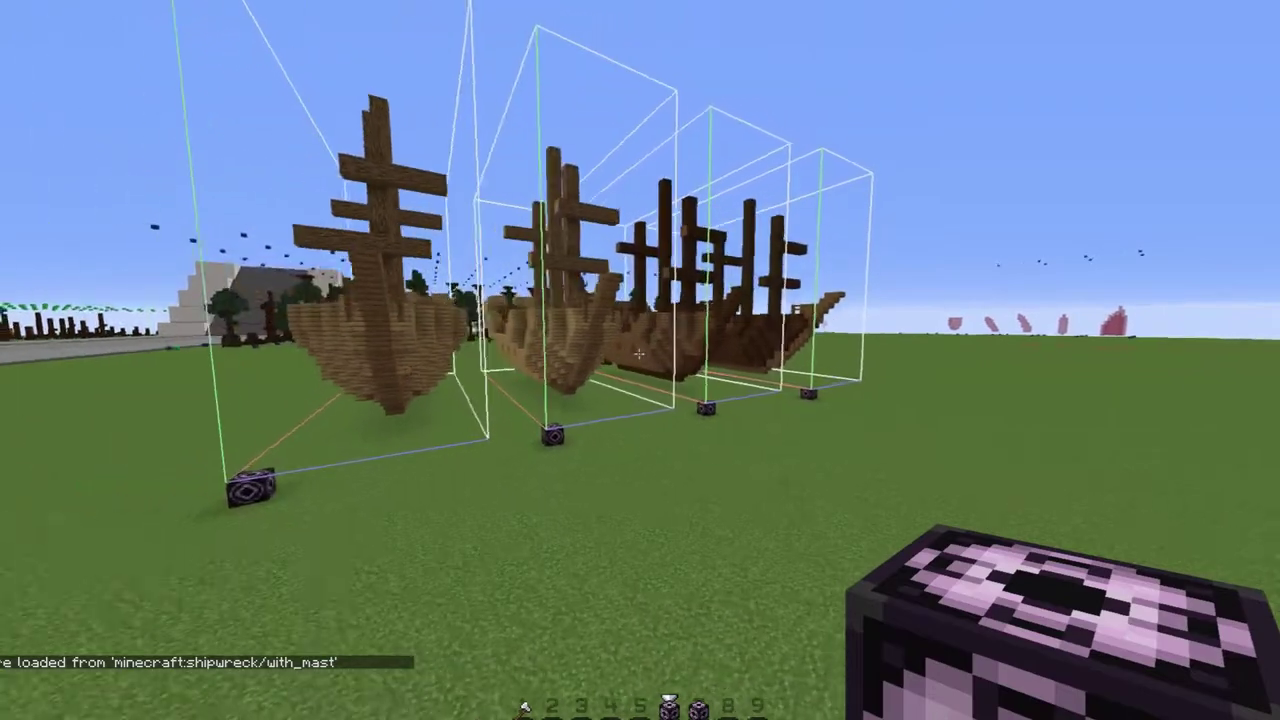
key("d")
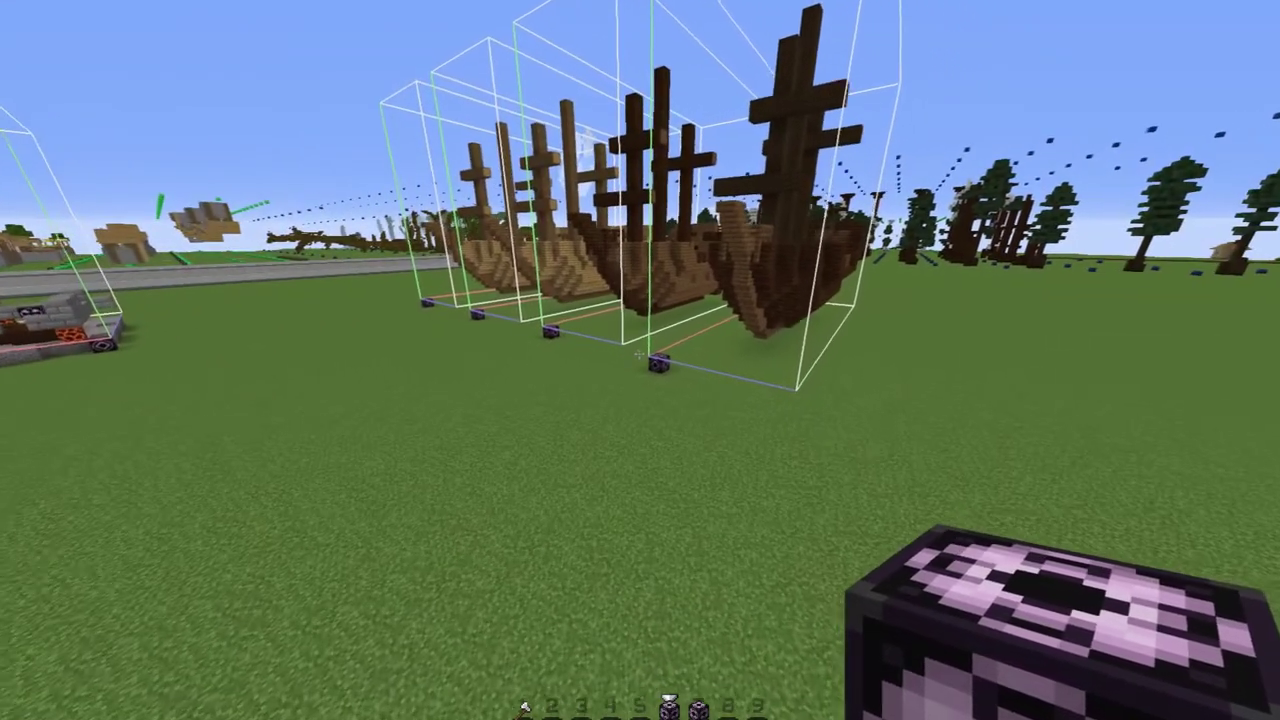
Step: Recall the earlier /give command for structure_block in the chat and bring up the item name suggestion
key("t")
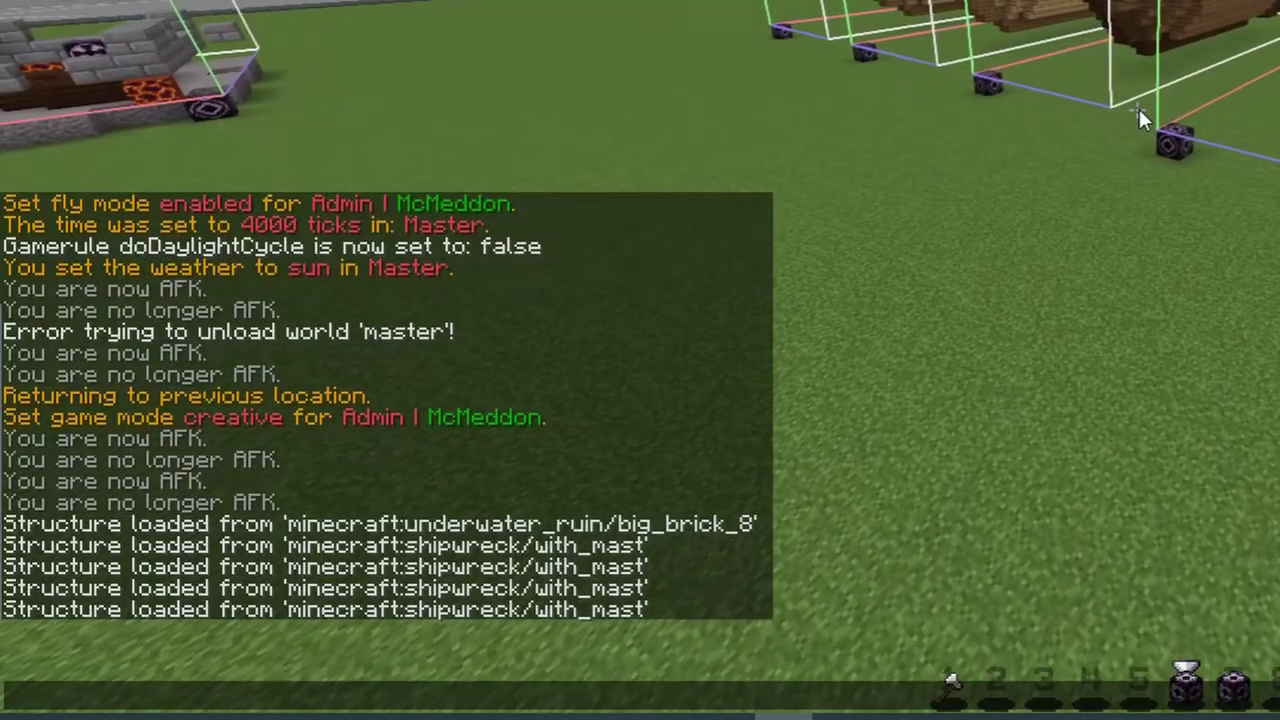
key("Up")
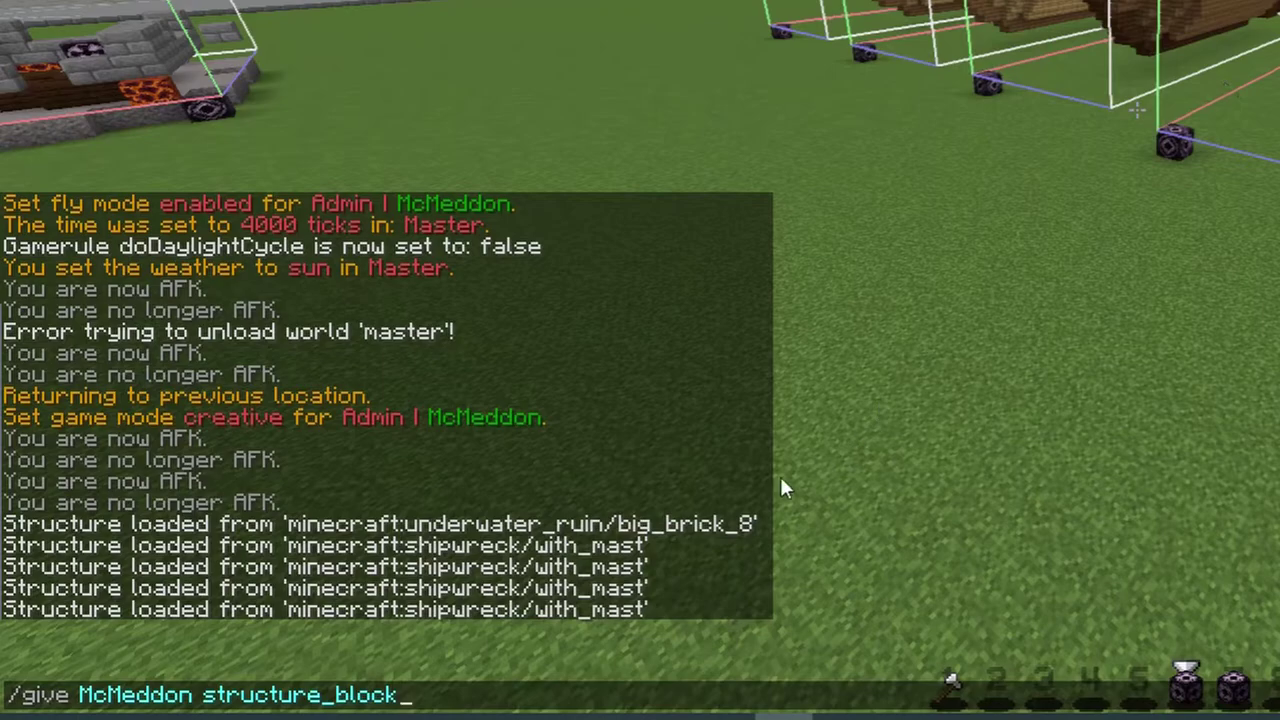
key("BackSpace")
type("k")
key("BackSpace")
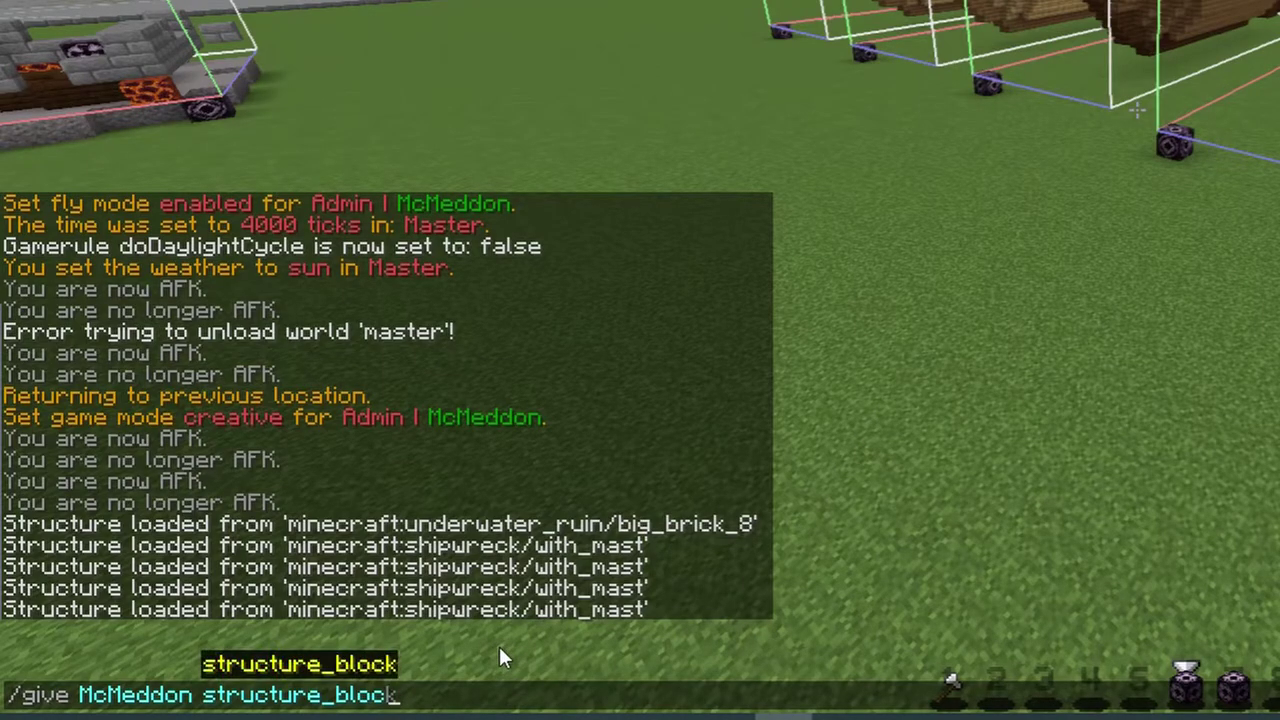
Step: Change the item in the /give command to minecraft:structure_block and run it for the player
key("Left")
key("Left")
key("Left")
key("Left")
key("Left")
key("Left")
key("Left")
key("Left")
key("Left")
key("Left")
key("Left")
key("Left")
key("Left")
key("Left")
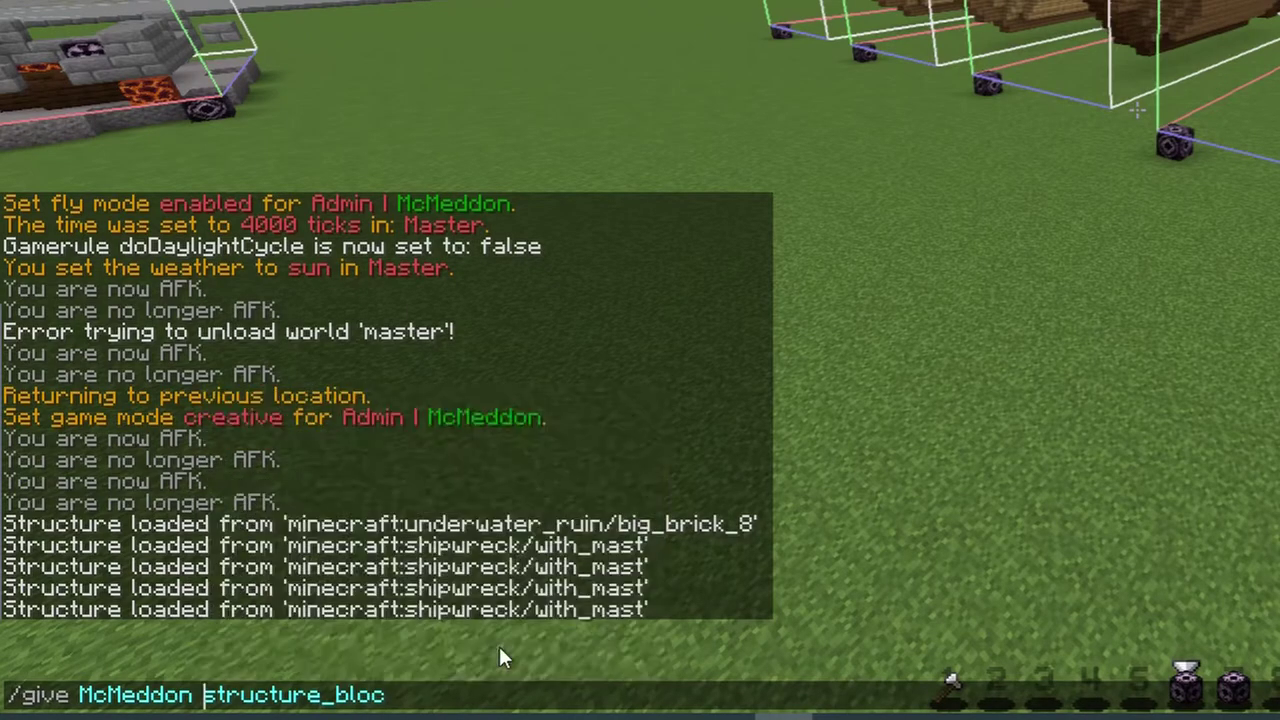
type("minecraft")
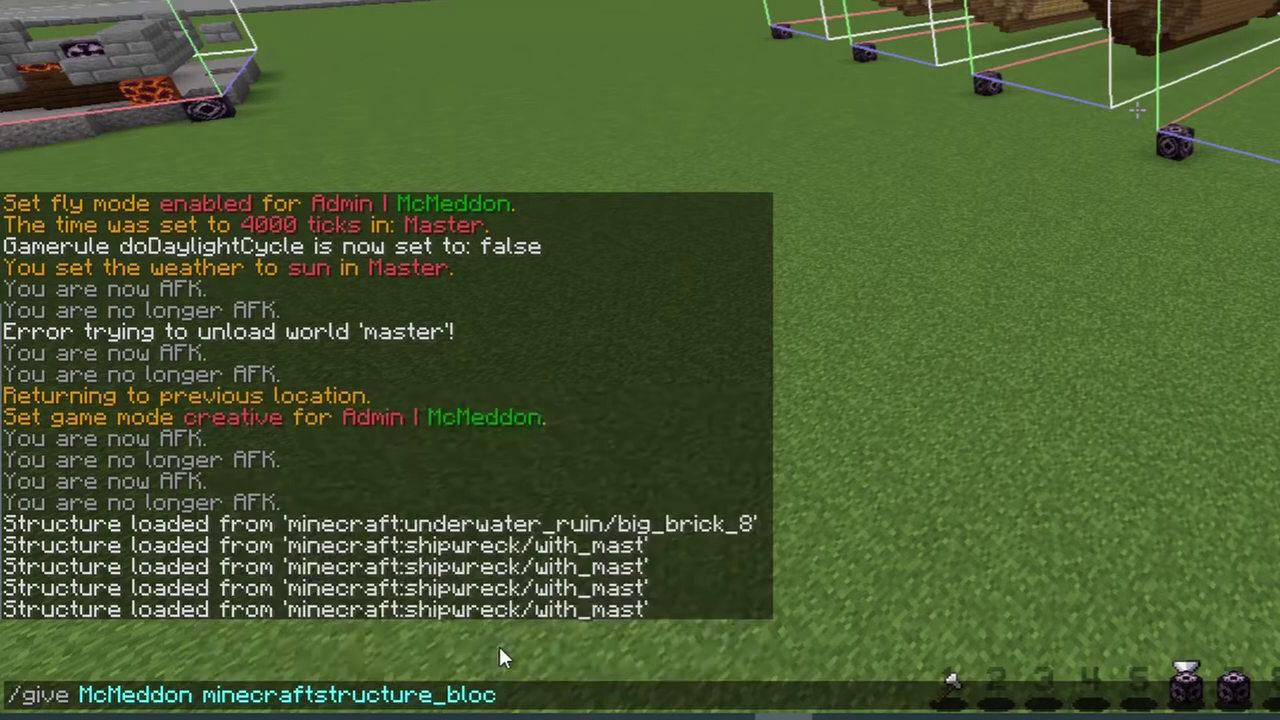
type(":")
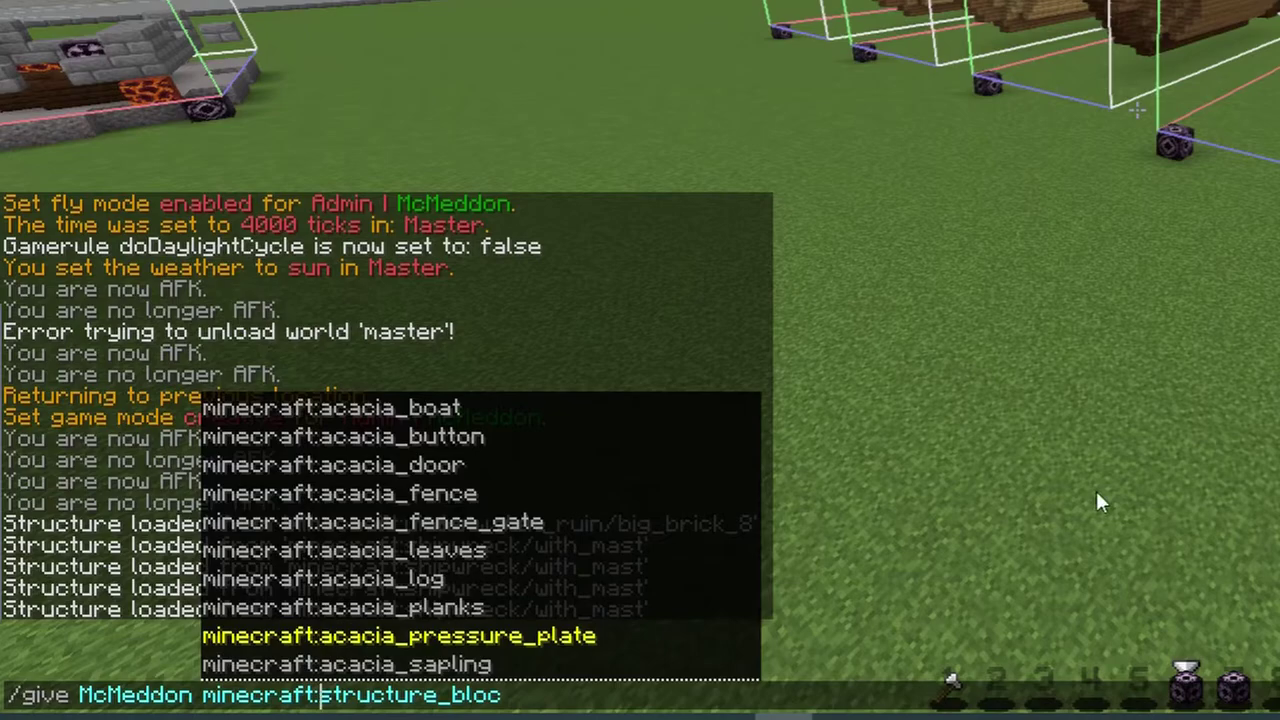
key("End")
type("k")
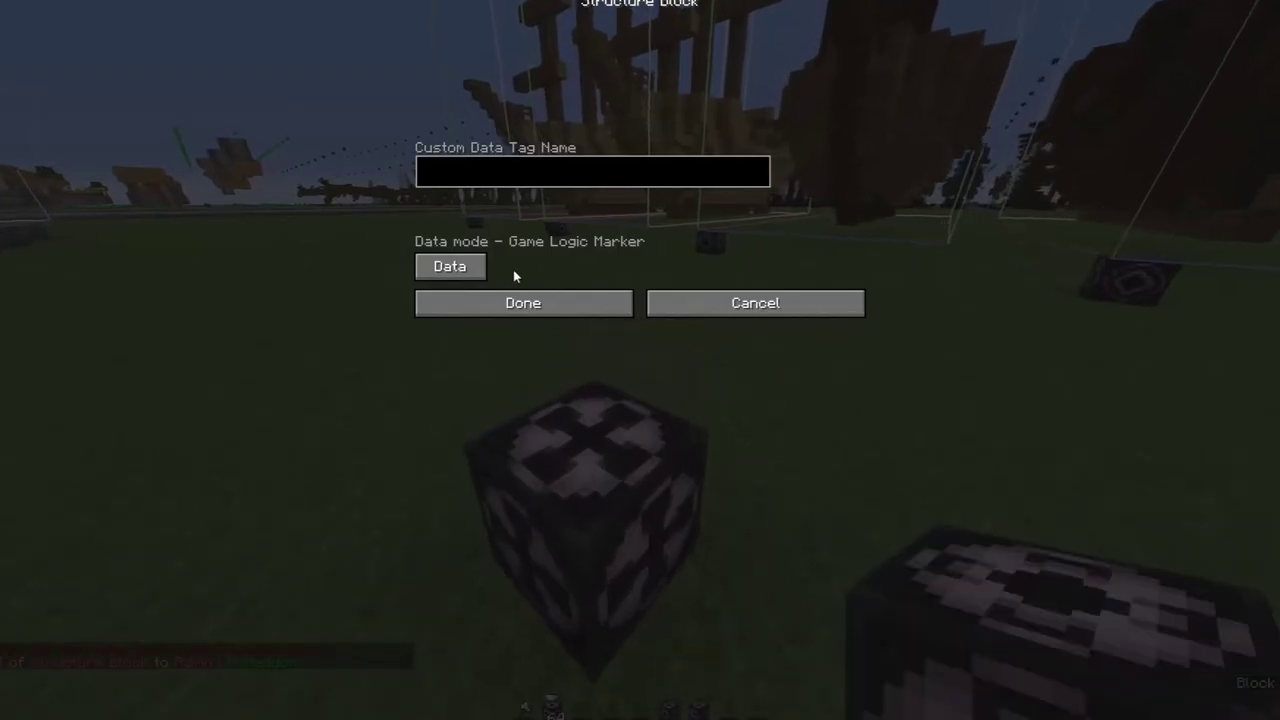
Step: Set the newly placed structure block to Load mode
left_click(470, 267)
left_click(478, 266)
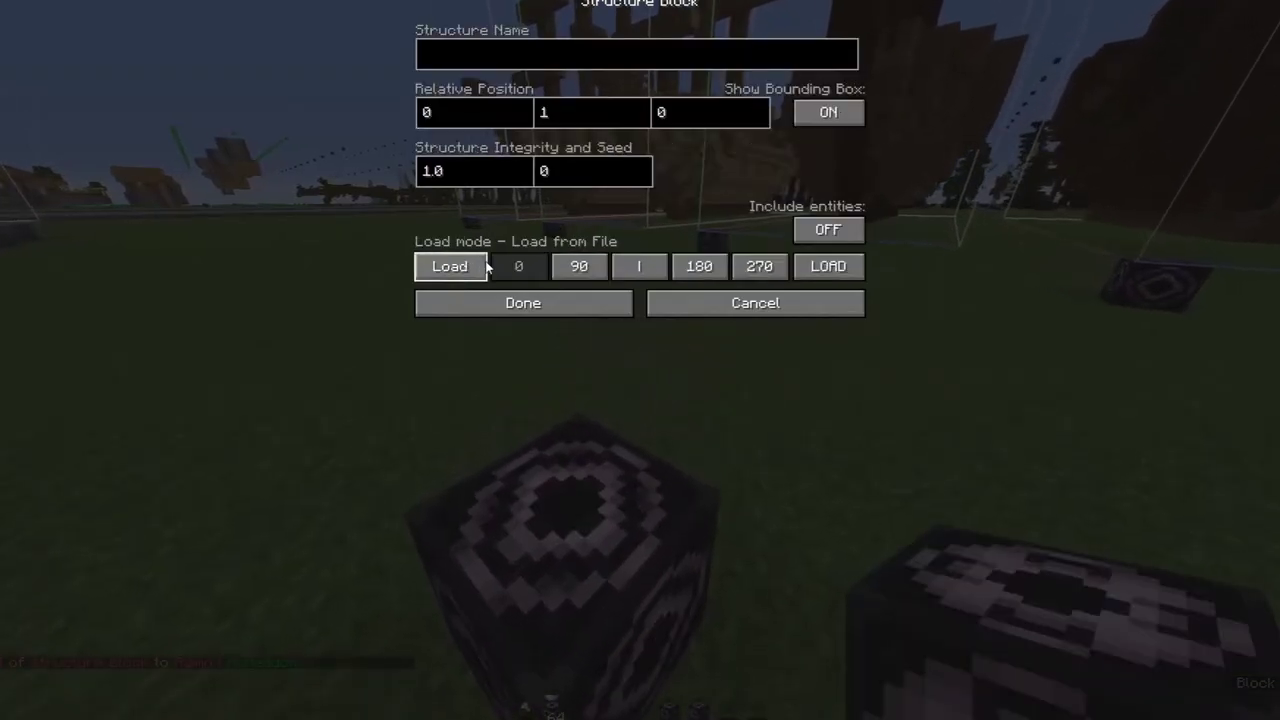
Step: Discard the new structure block's settings without loading a structure and return to the game world
left_click(790, 305)
key("Escape")
key("Escape")
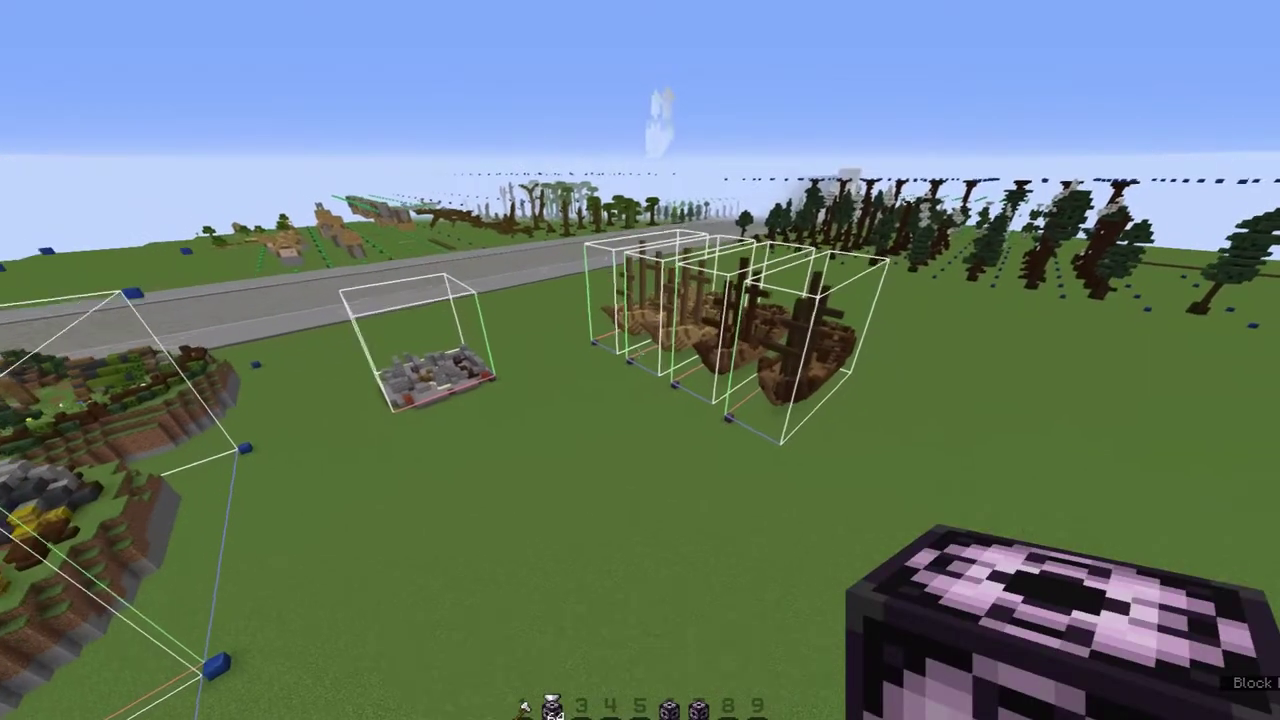
Step: Fly around the loaded structures to examine the stone ruin and the row of four shipwrecks from above and up close
key("w")
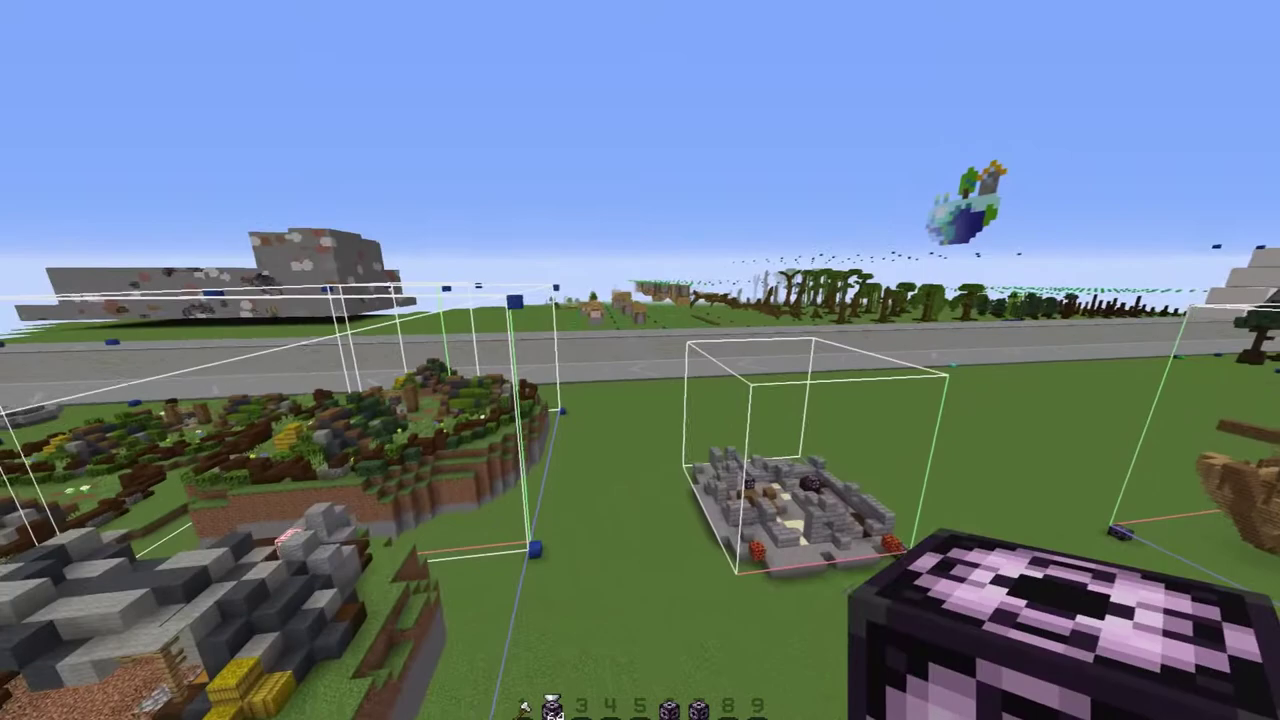
key("space")
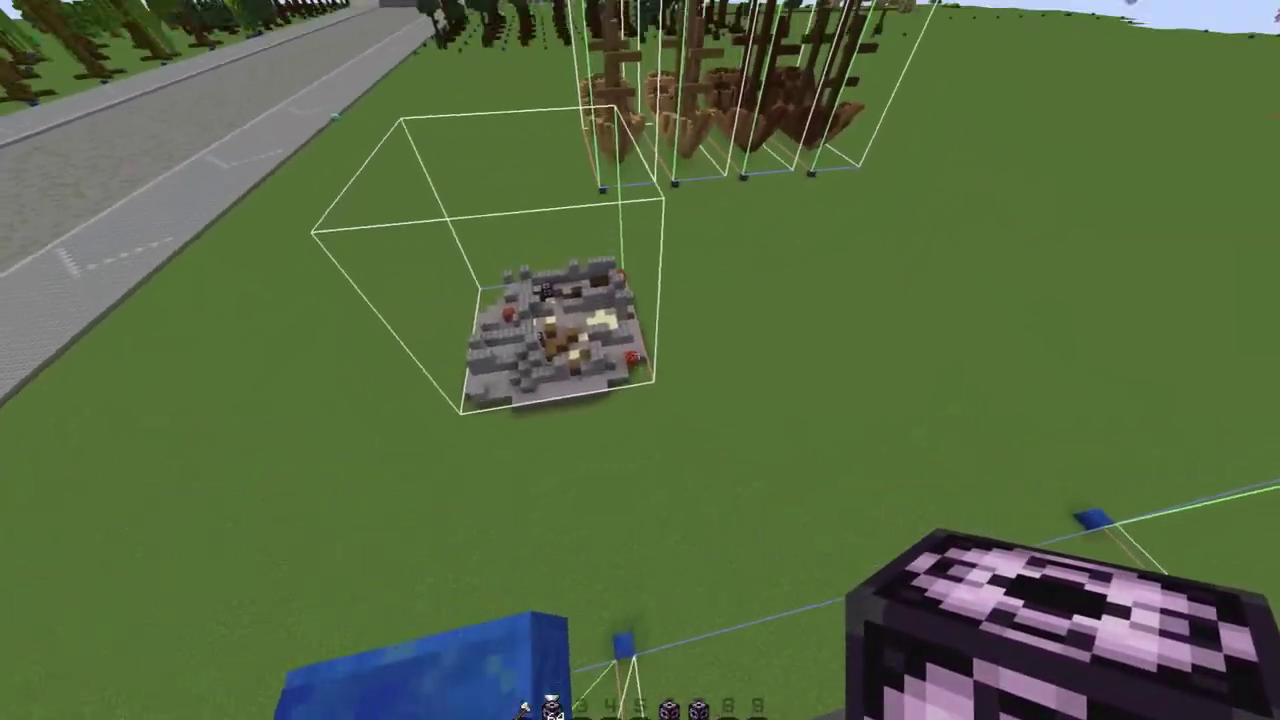
key("w")
key("space")
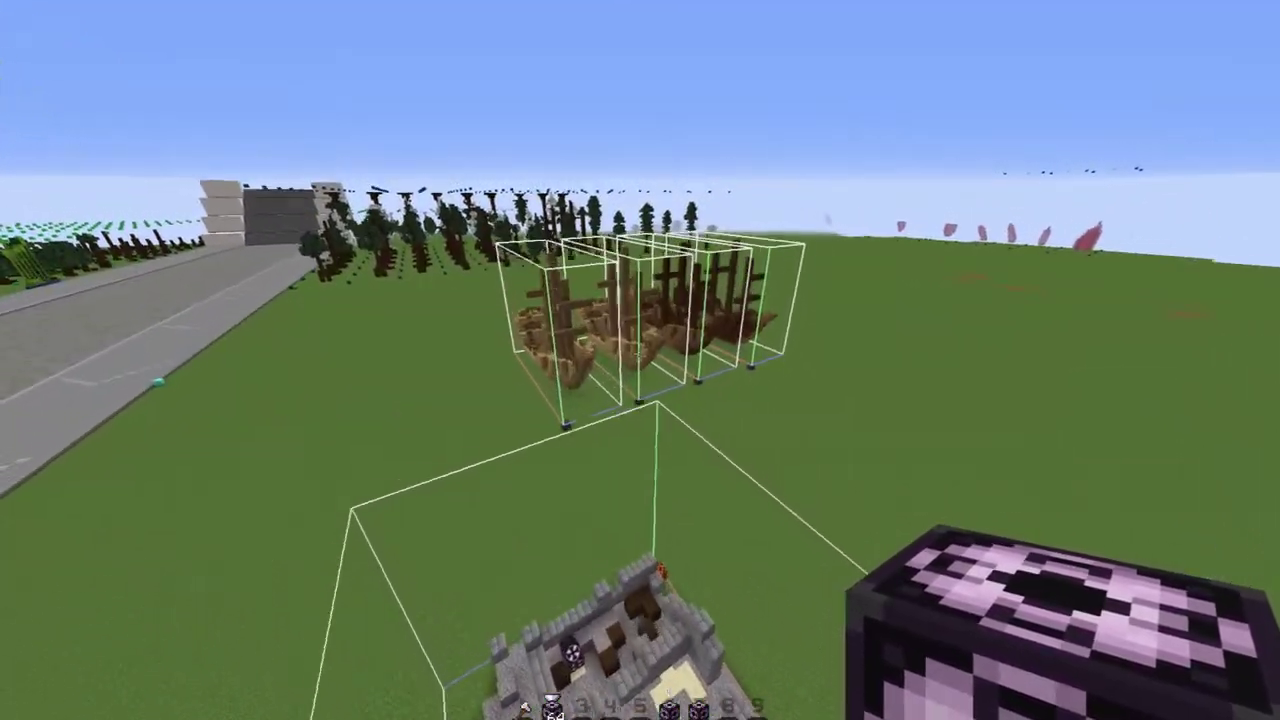
key("w")
key("space")
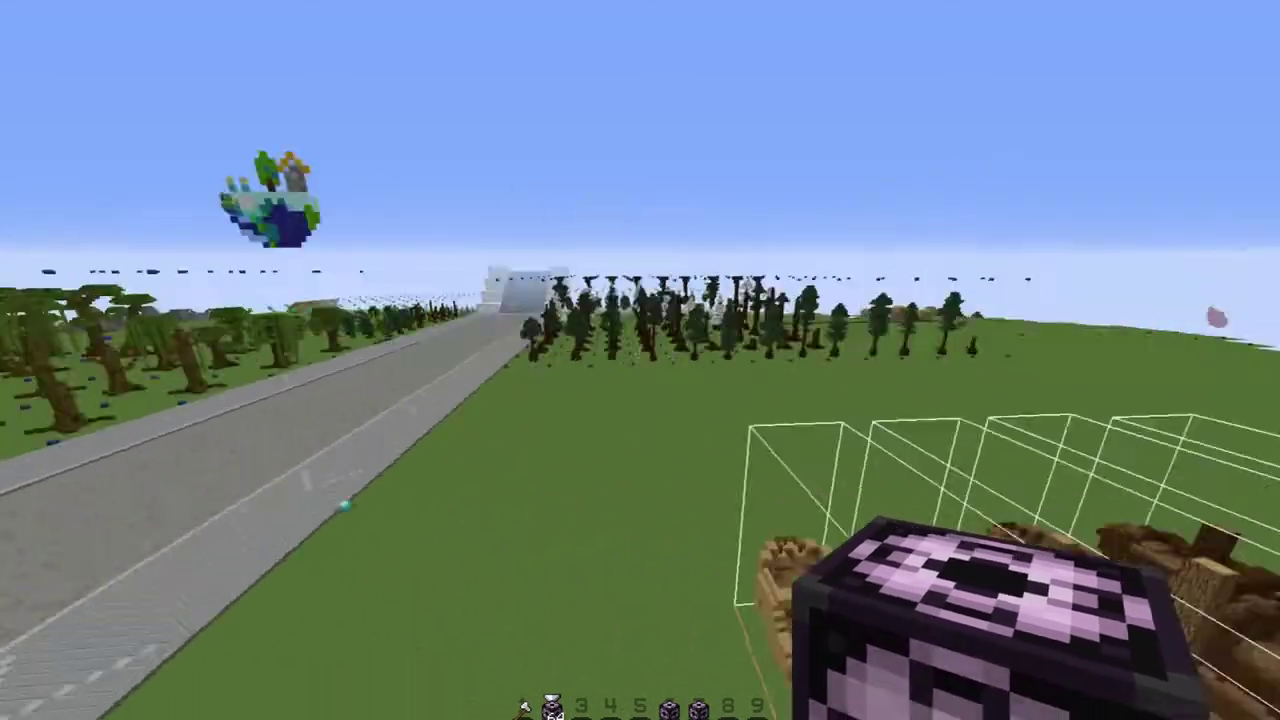
key("a")
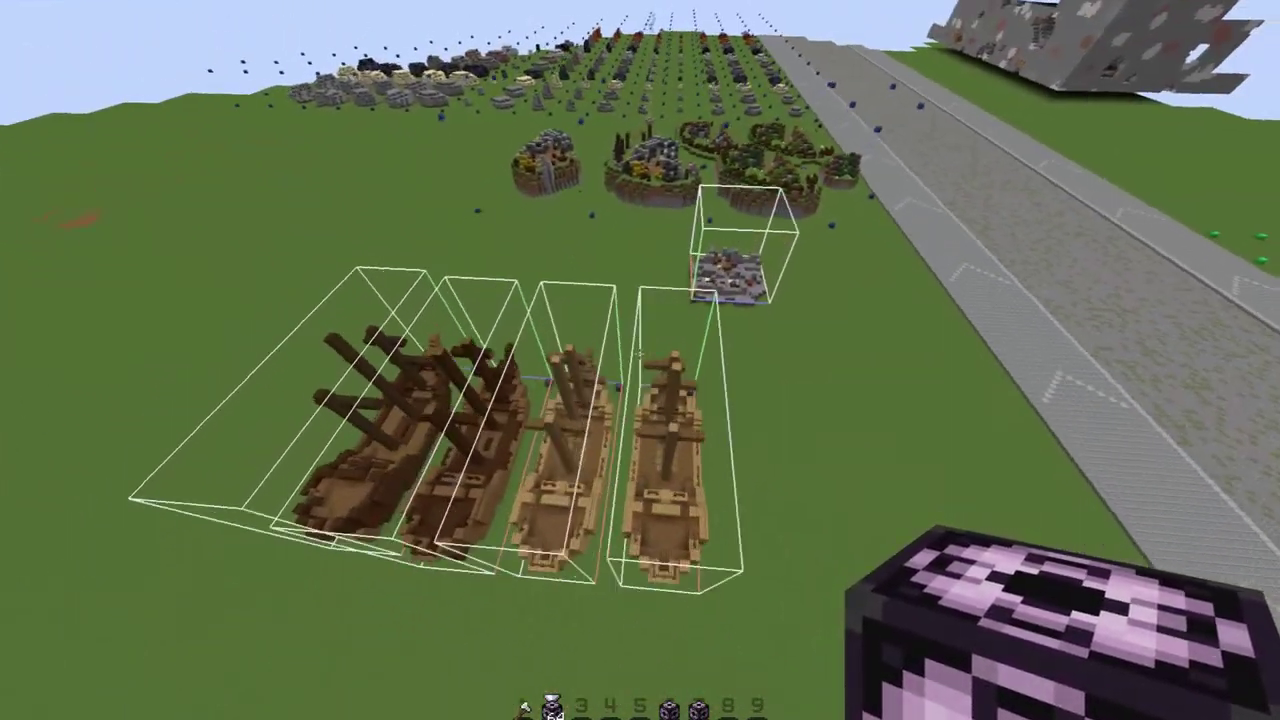
key("a")
key("shift")
key("w")
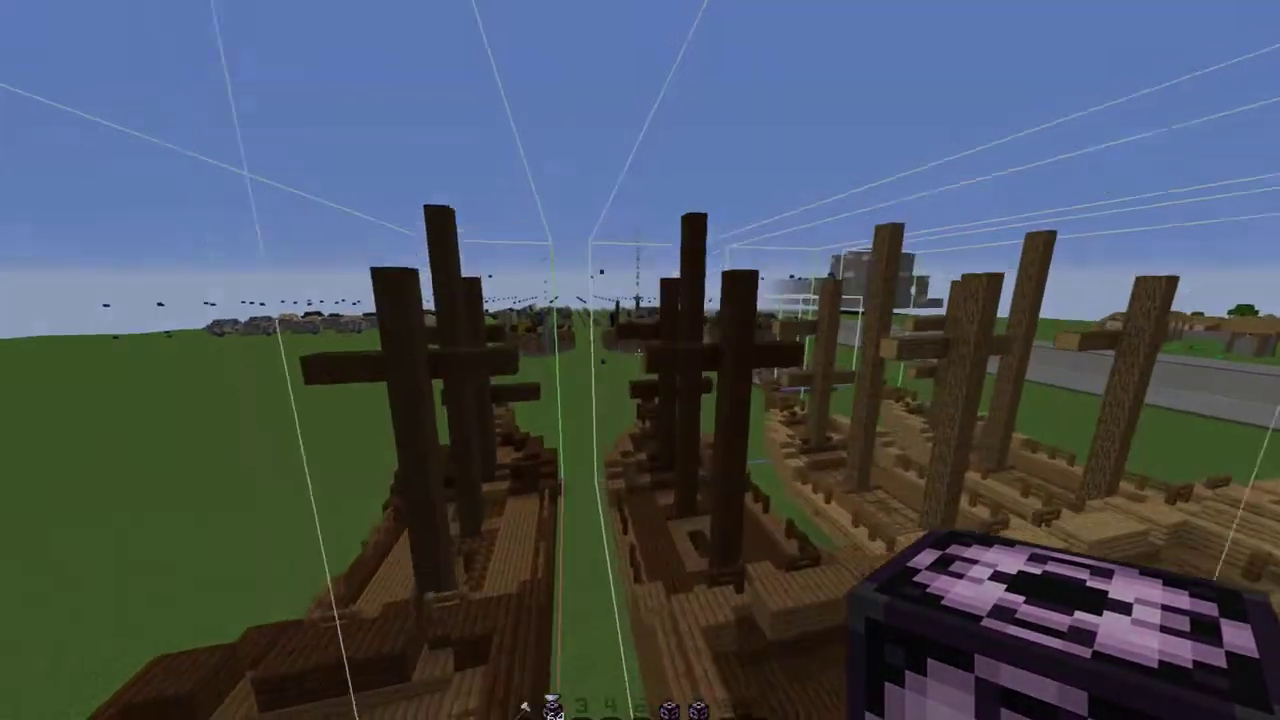